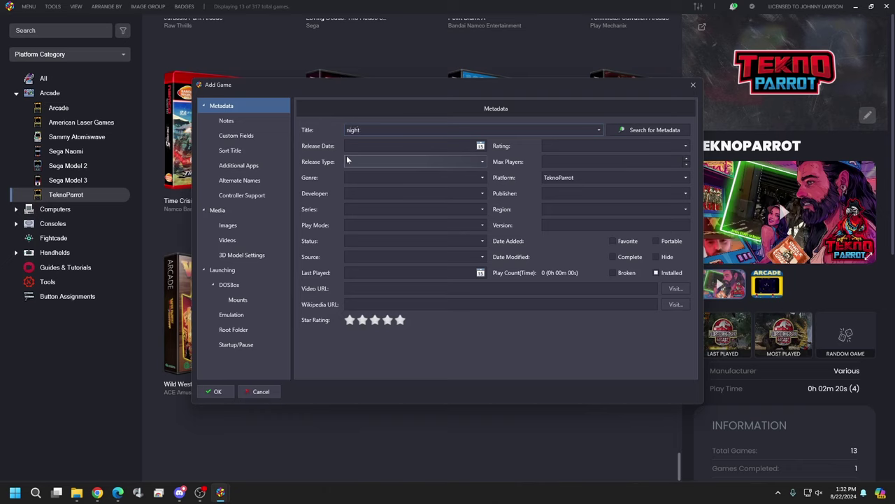
Search for metadata for "night hunter", accepting the updated metadata package, and apply the Night Hunter: After Dark Chapter II entry.
text(hunter)
click(651, 130)
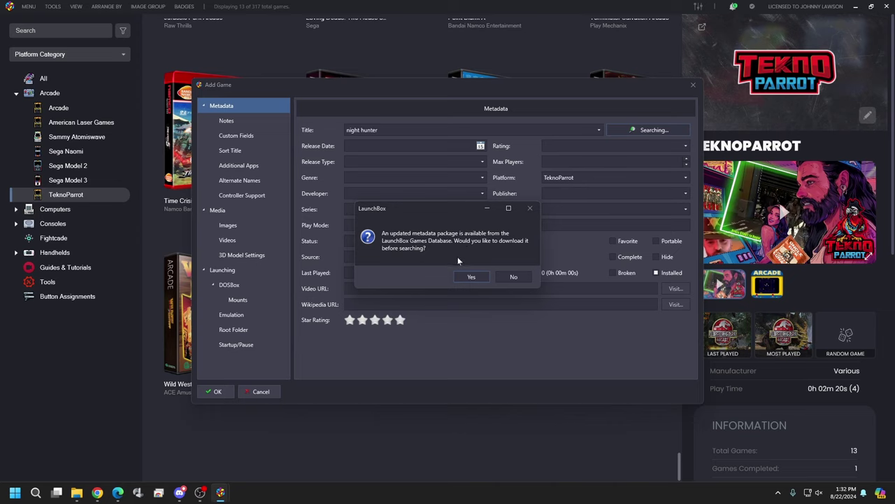
click(471, 277)
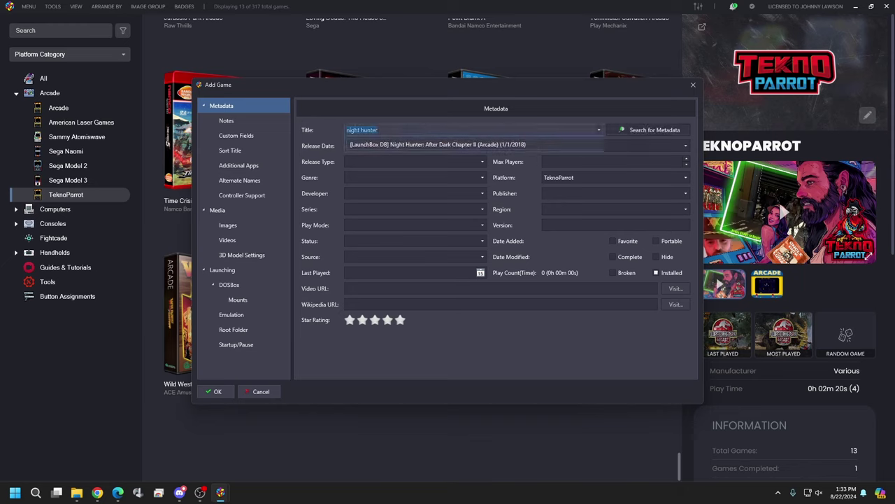
click(434, 144)
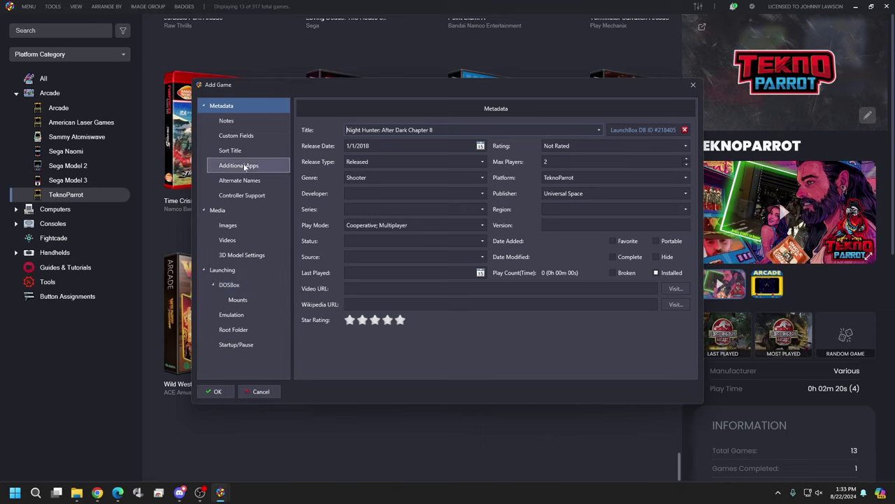
Turn off the use of an emulator for the new game.
click(240, 316)
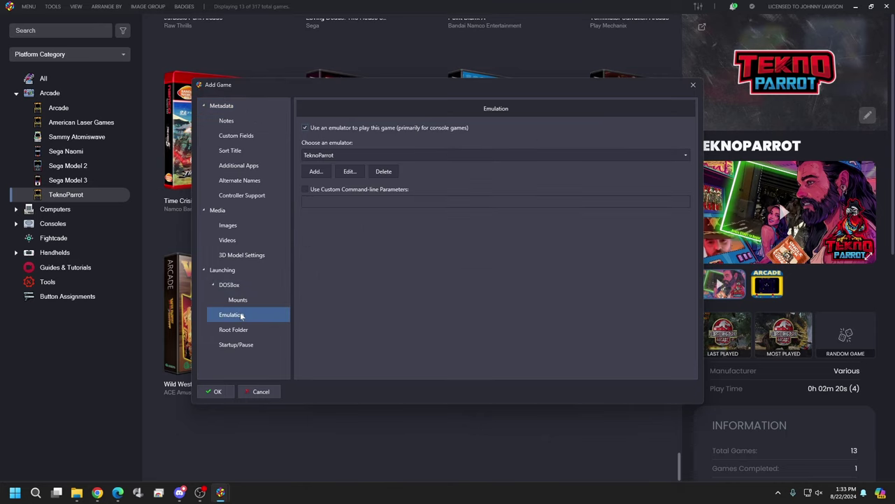
click(308, 128)
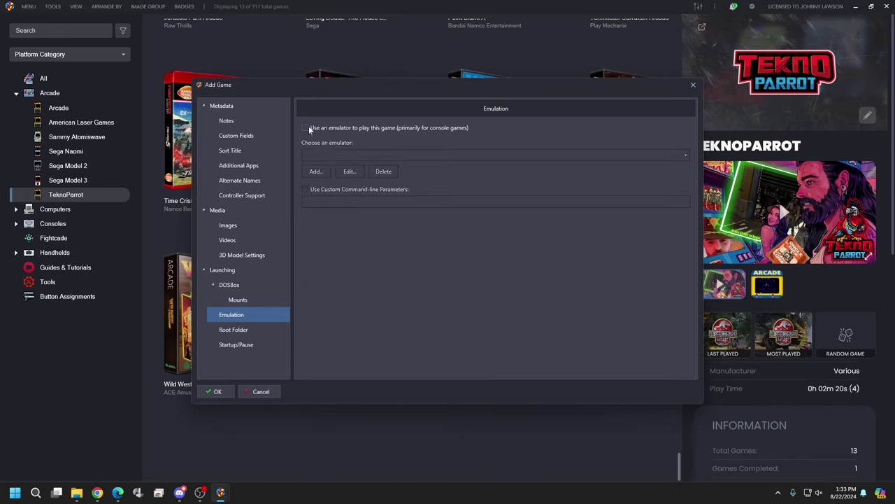
Set the game's application path to qumo2_en in C:\URickUnleashed\Games\TeknoSA\Night Hunter and save the new game.
click(242, 272)
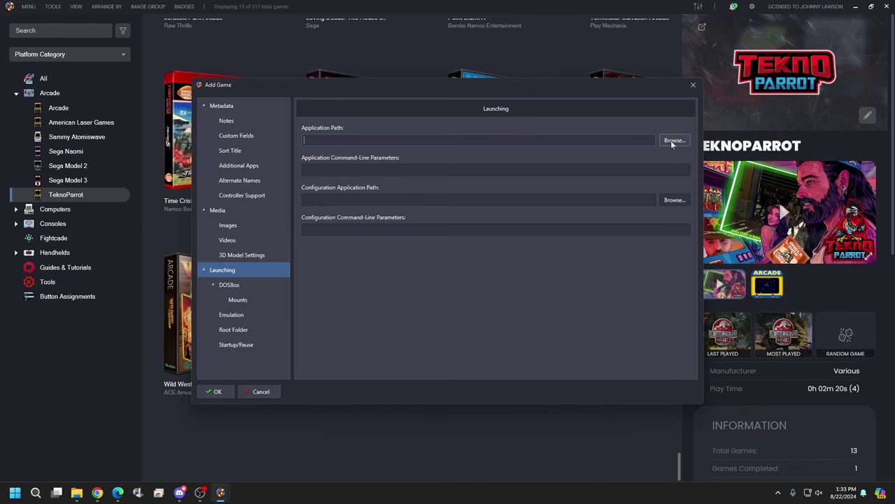
click(674, 140)
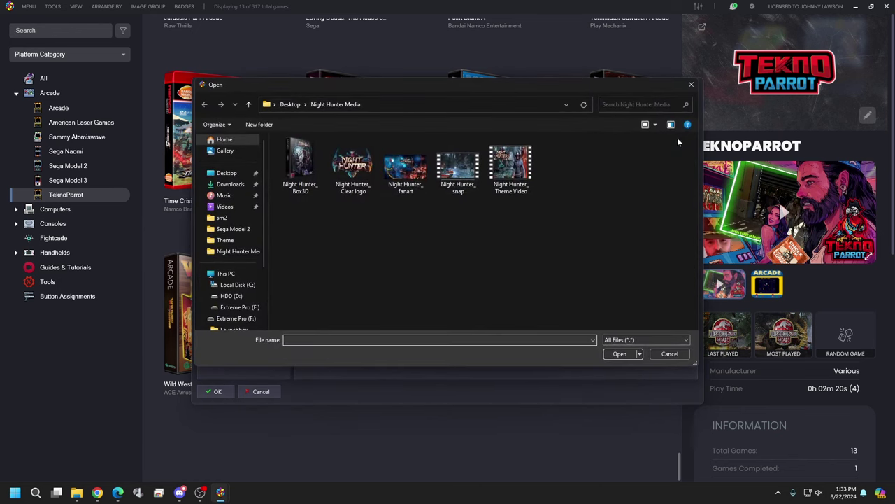
click(235, 285)
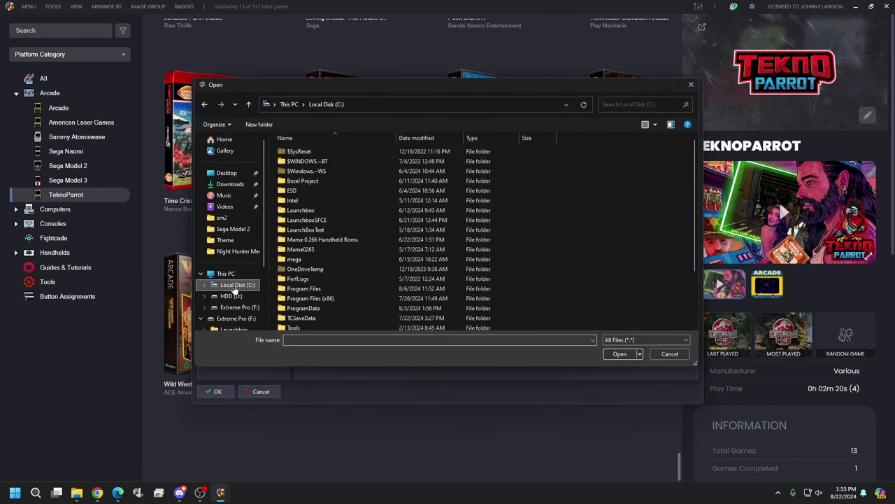
scroll(328, 221, down, 3)
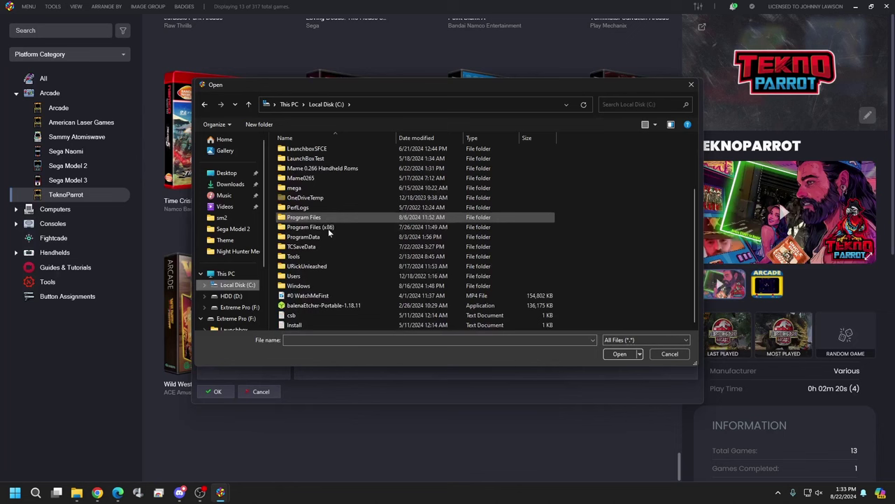
double_click(311, 266)
scroll(315, 270, down, 3)
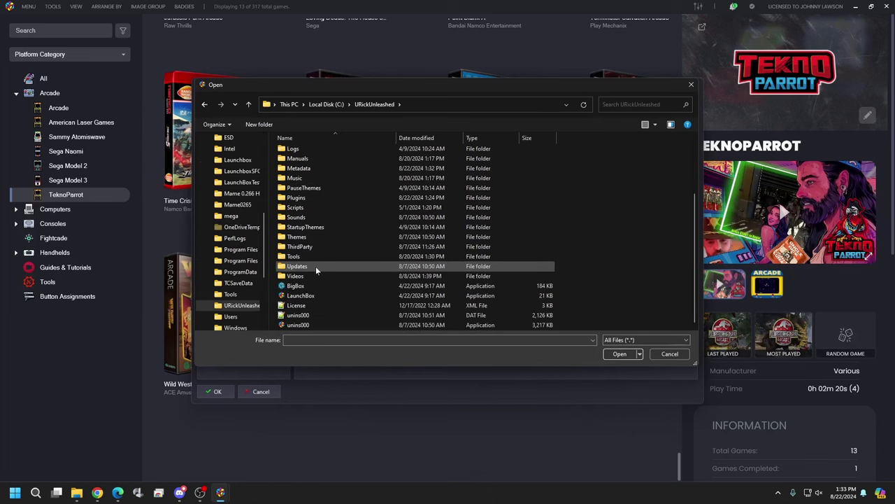
scroll(316, 266, up, 3)
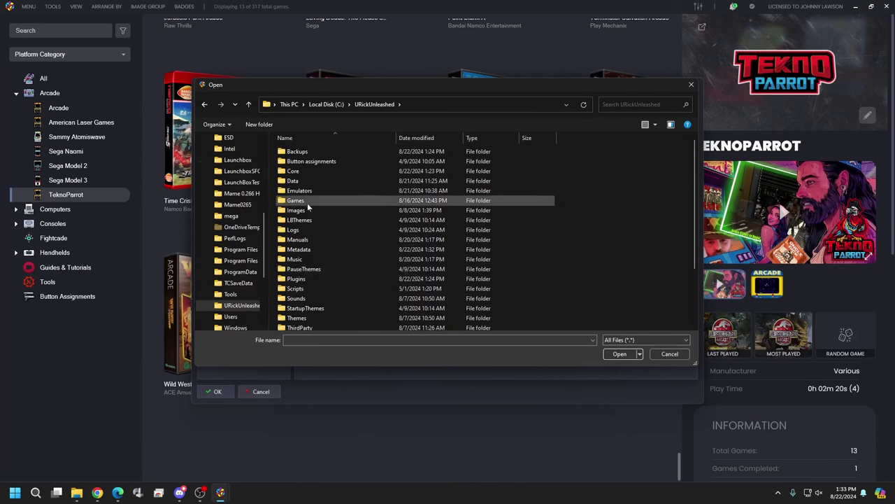
double_click(308, 202)
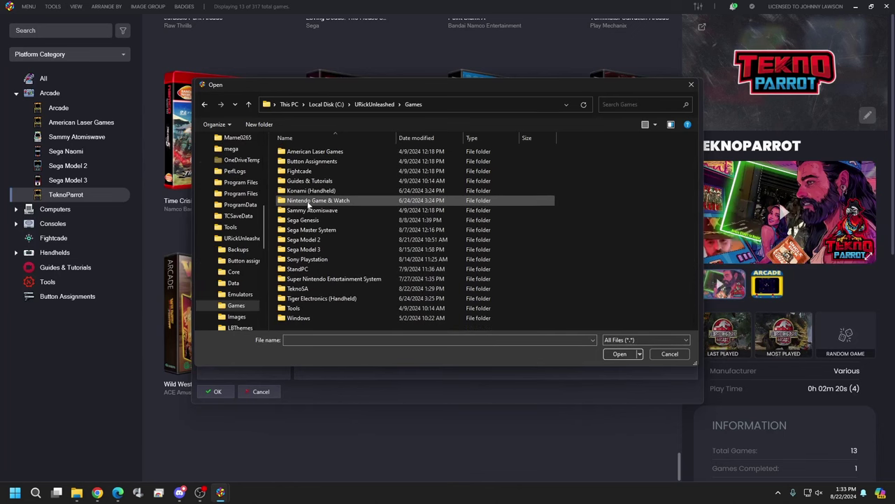
double_click(304, 289)
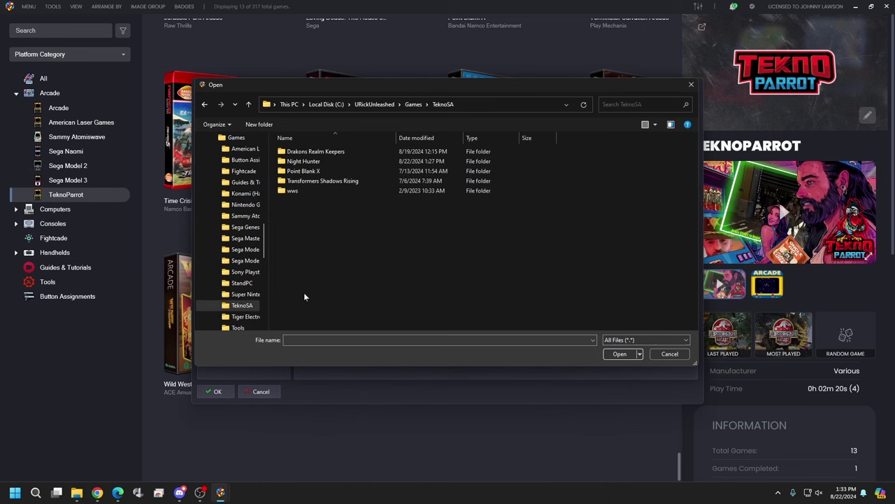
double_click(316, 161)
scroll(299, 179, down, 1)
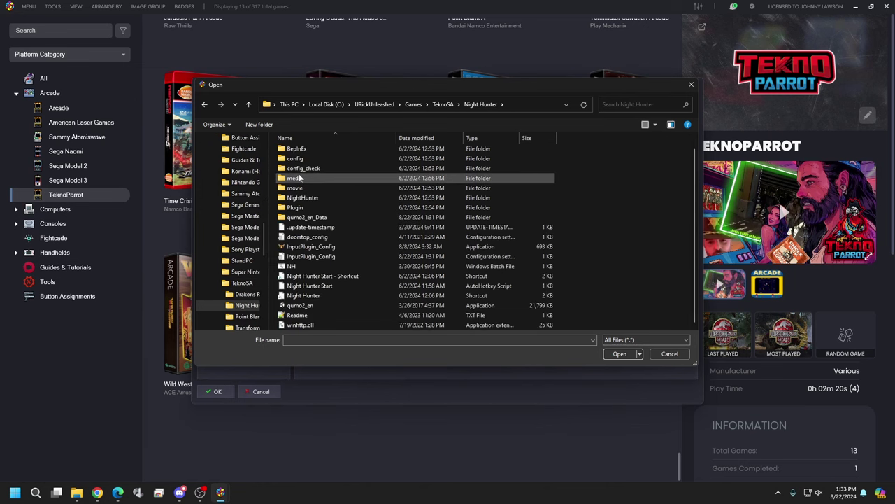
click(301, 305)
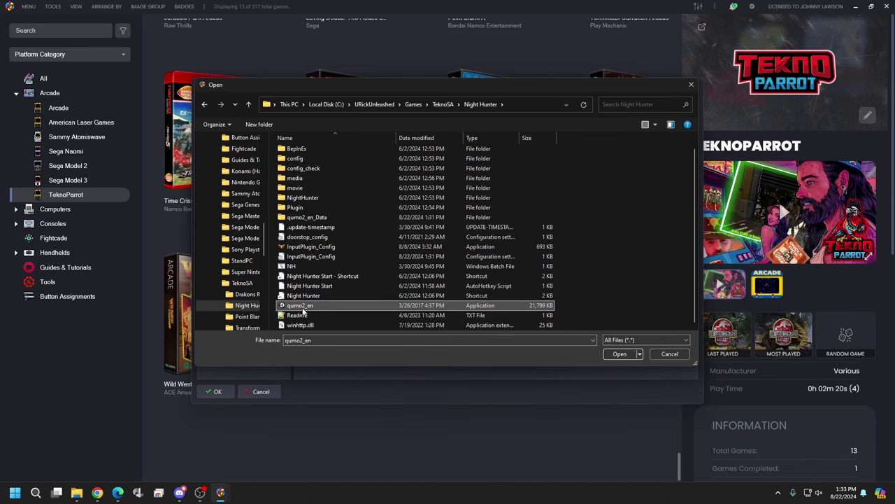
click(618, 354)
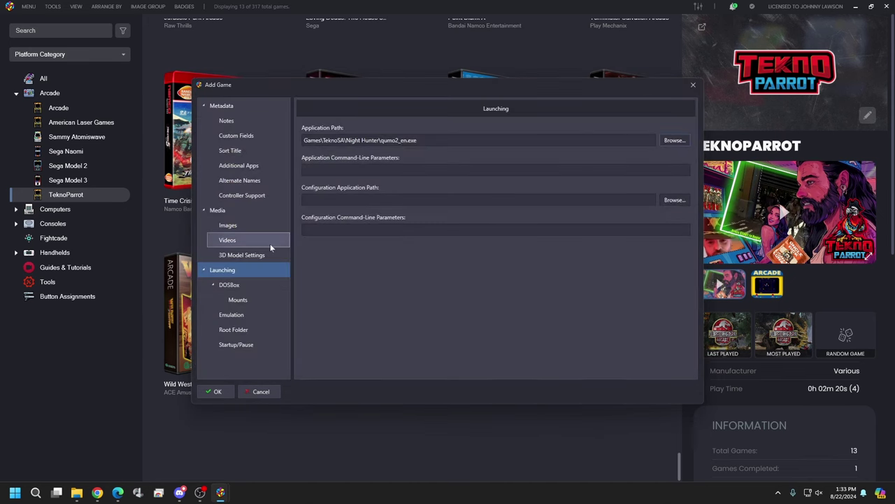
click(214, 392)
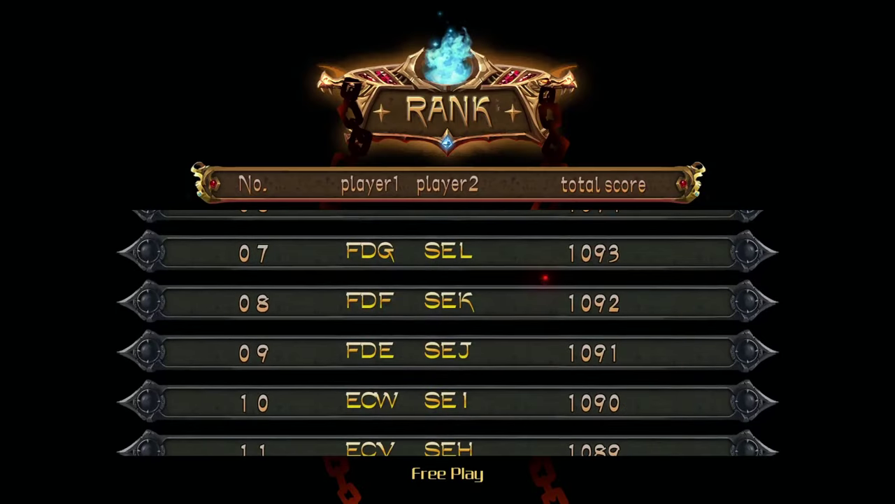
Quit the running game and start an additional application named demulshooter for Night Hunter: After Dark Chapter II.
key(Escape)
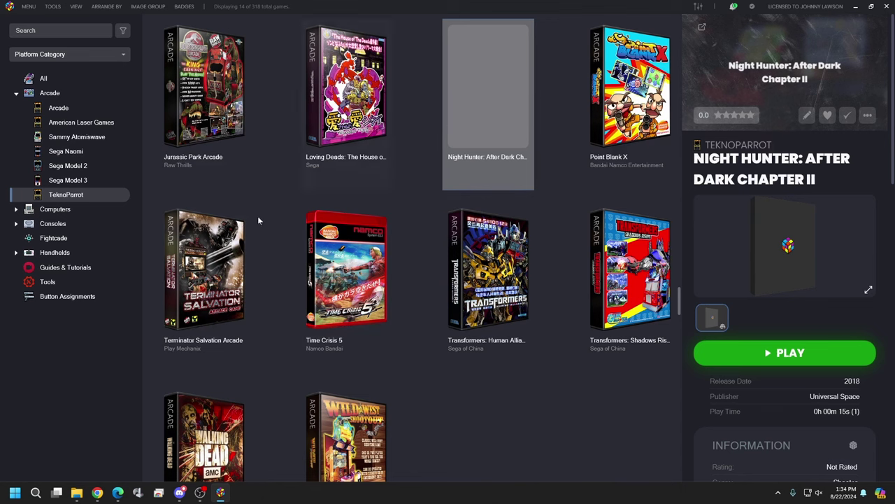
right_click(507, 84)
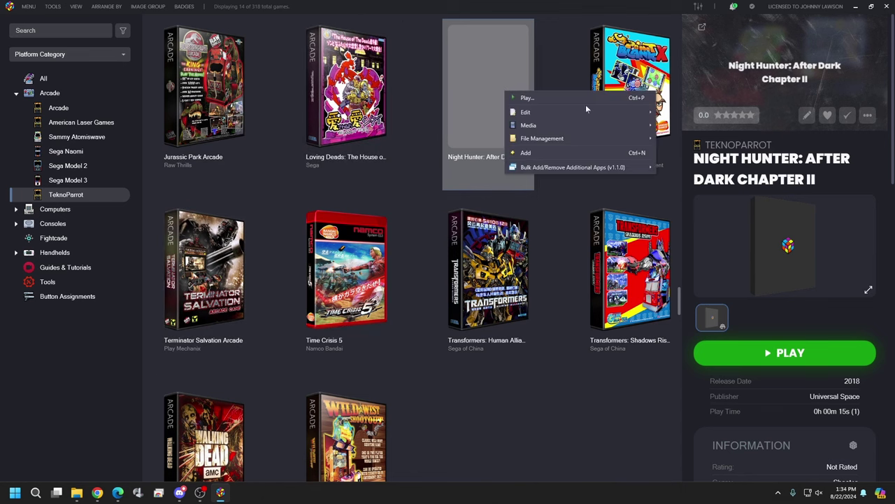
mouse_move(592, 112)
click(682, 112)
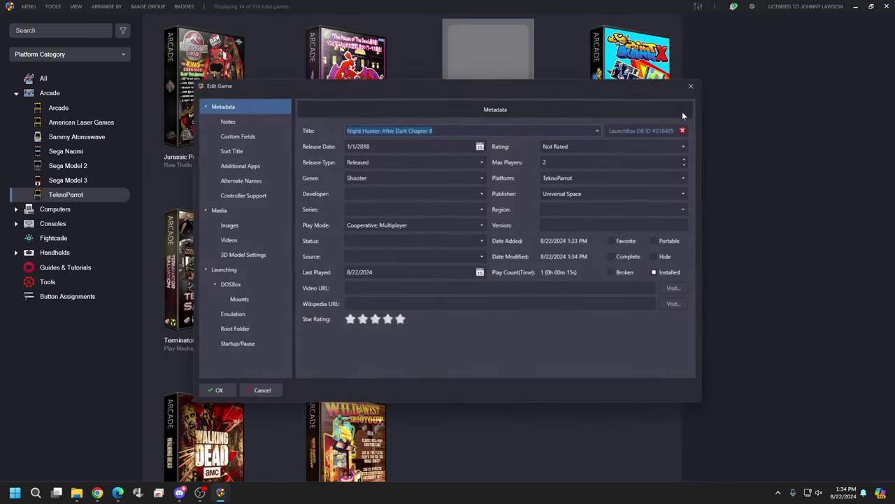
click(257, 168)
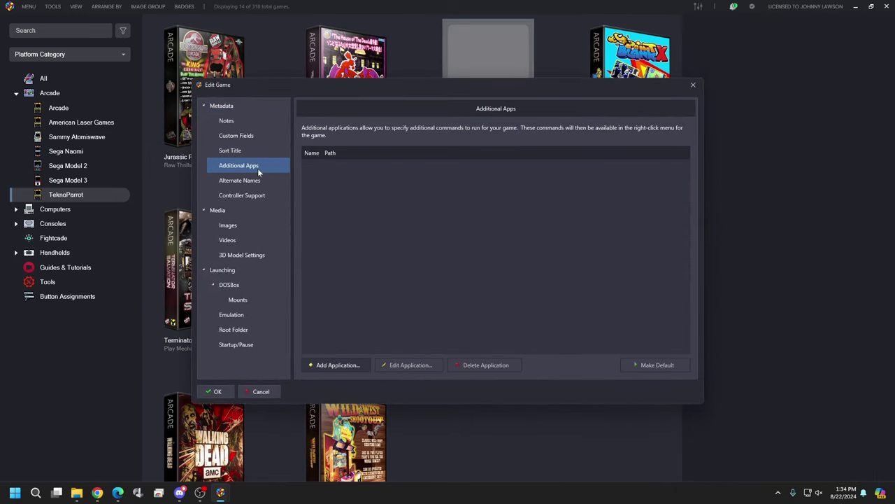
click(334, 365)
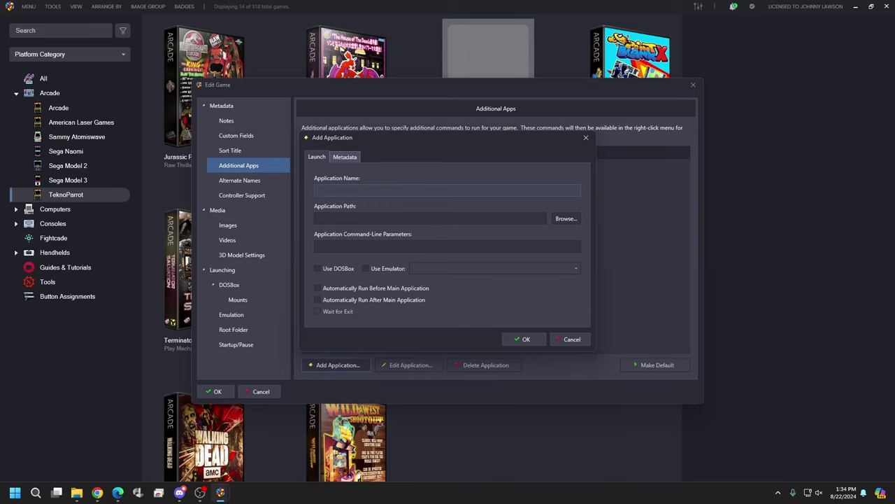
text(dum)
text(emulshooter)
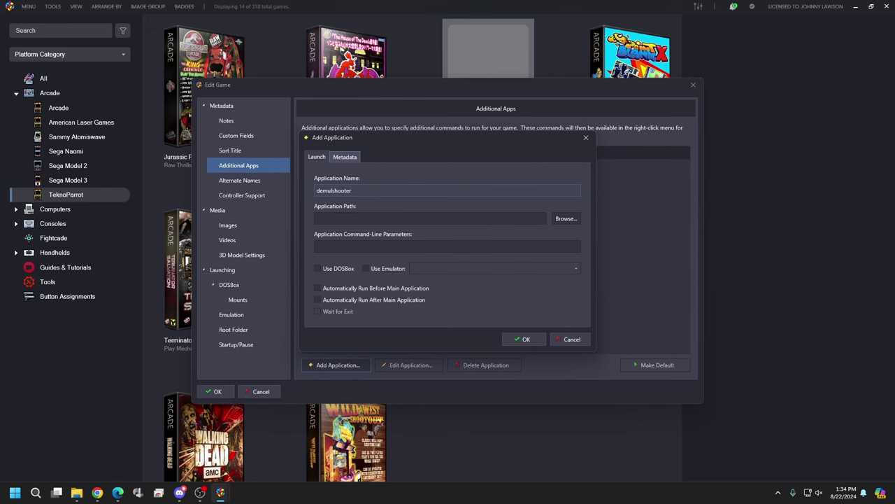
Set the additional application's path to DemulShooterX64 in C:\URickUnleashed\Tools\Demulshooter.
click(566, 218)
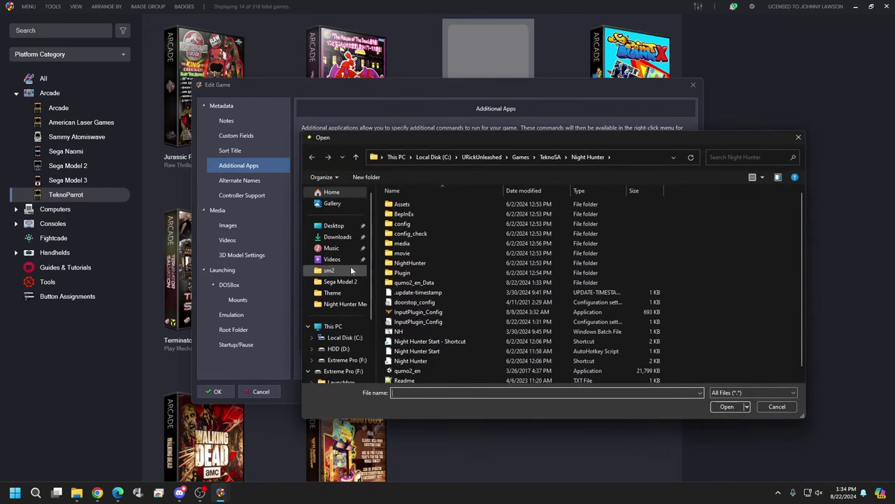
click(357, 339)
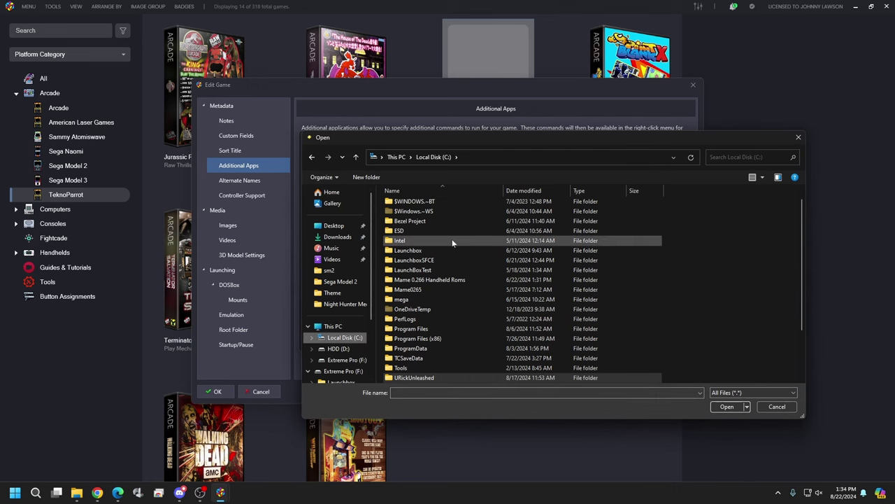
scroll(413, 312, down, 2)
click(407, 320)
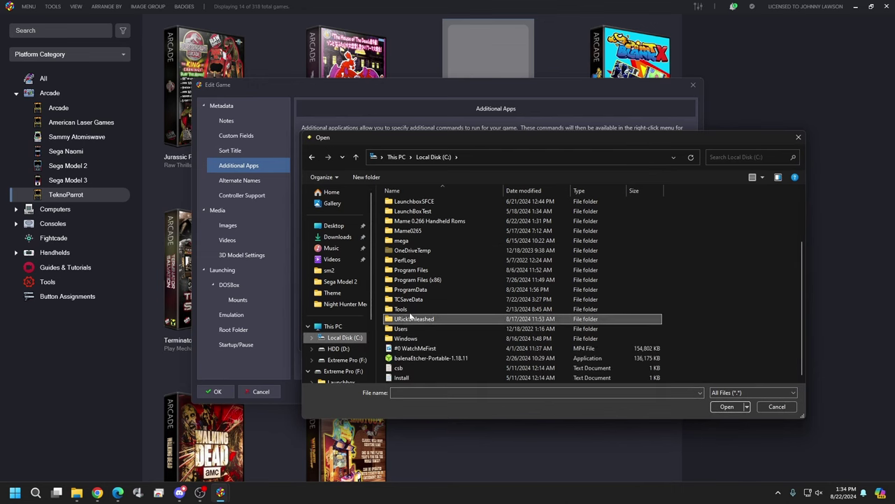
double_click(414, 321)
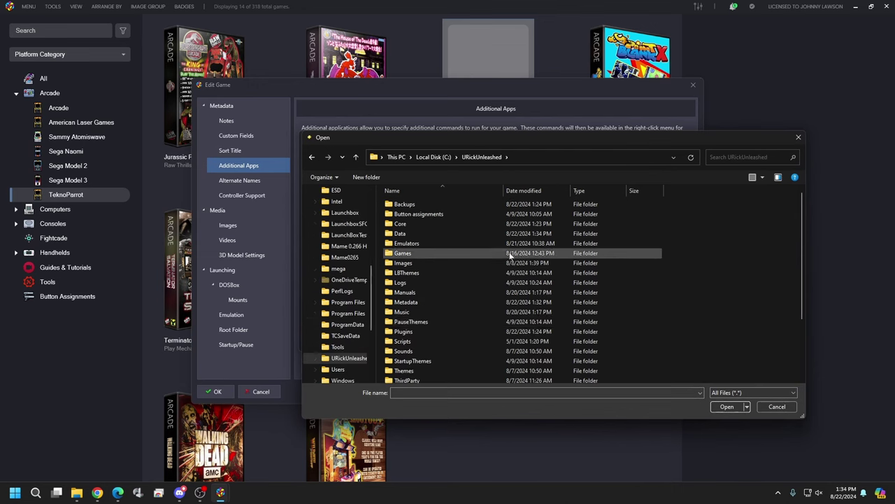
scroll(416, 255, down, 3)
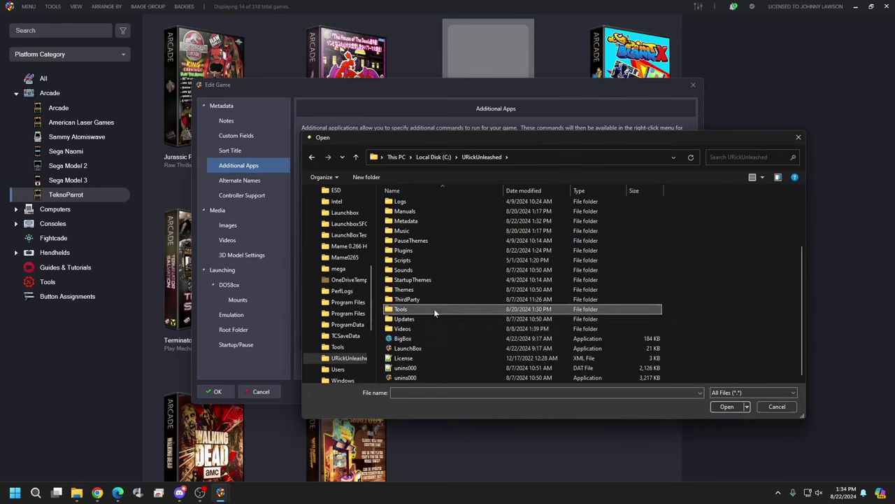
double_click(434, 309)
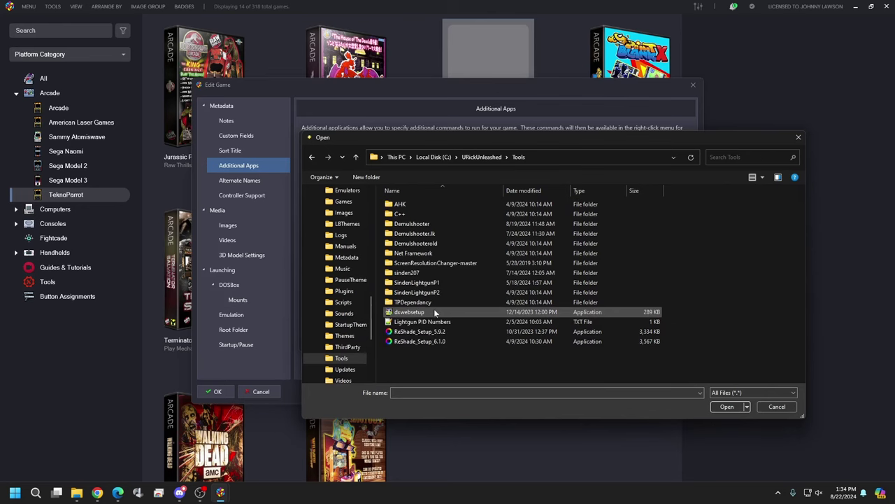
double_click(440, 223)
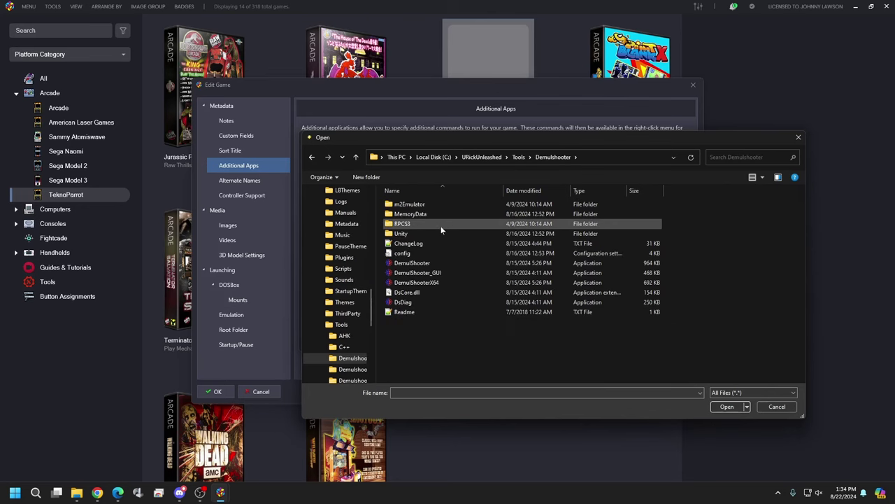
click(430, 283)
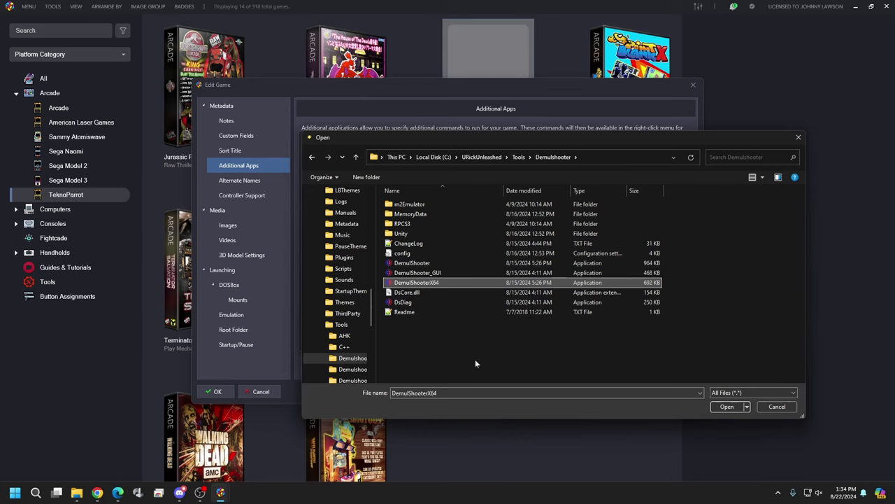
click(726, 406)
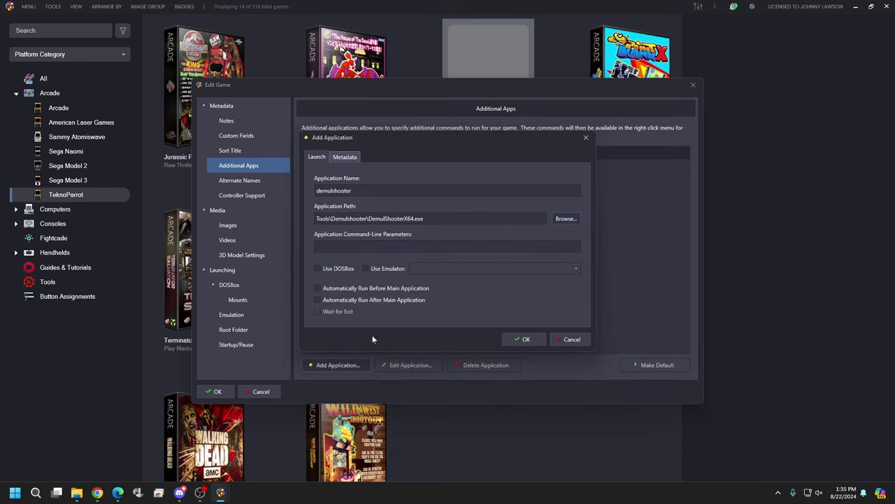
Switch to the Edge browser and search the web for night hunter demulshooter.
mouse_move(119, 490)
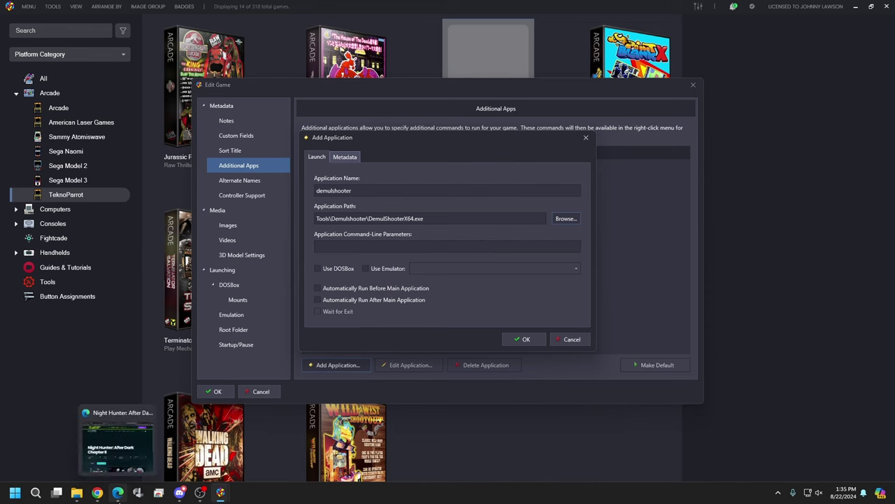
click(125, 461)
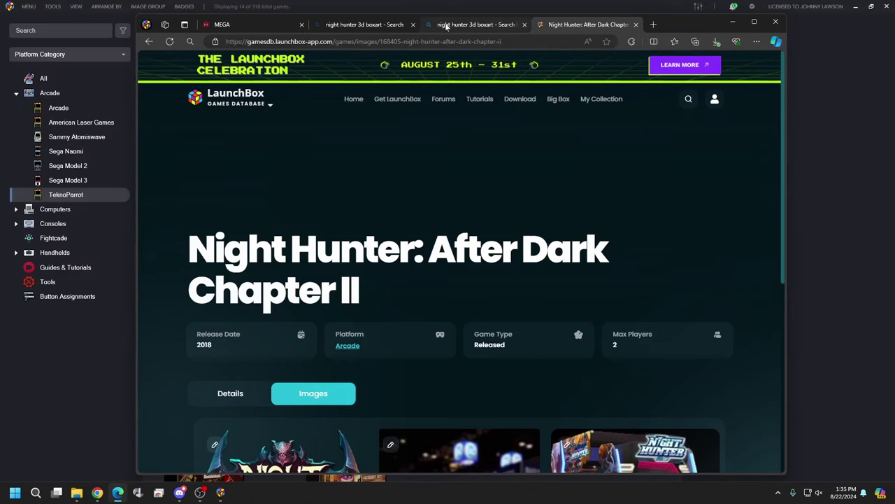
click(378, 25)
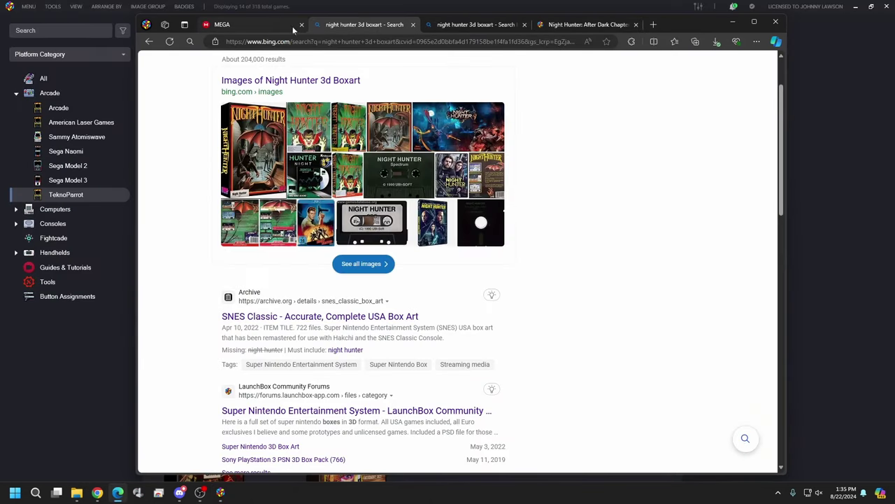
click(266, 25)
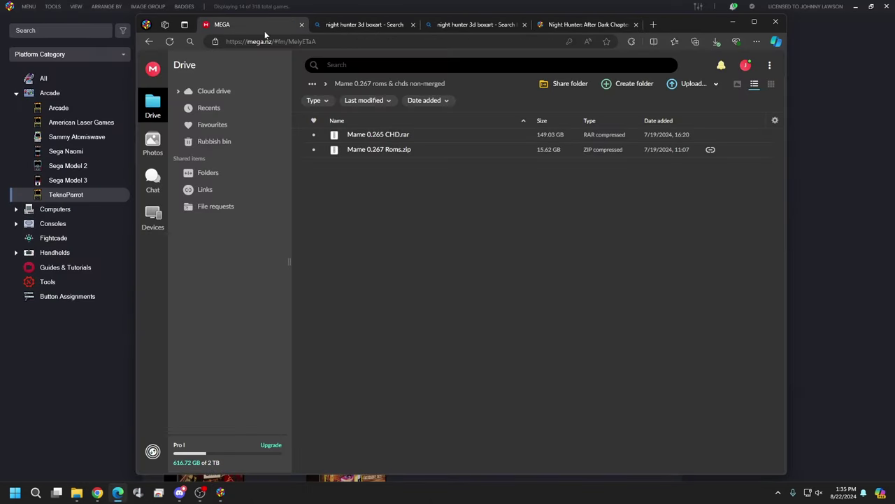
click(364, 24)
click(405, 41)
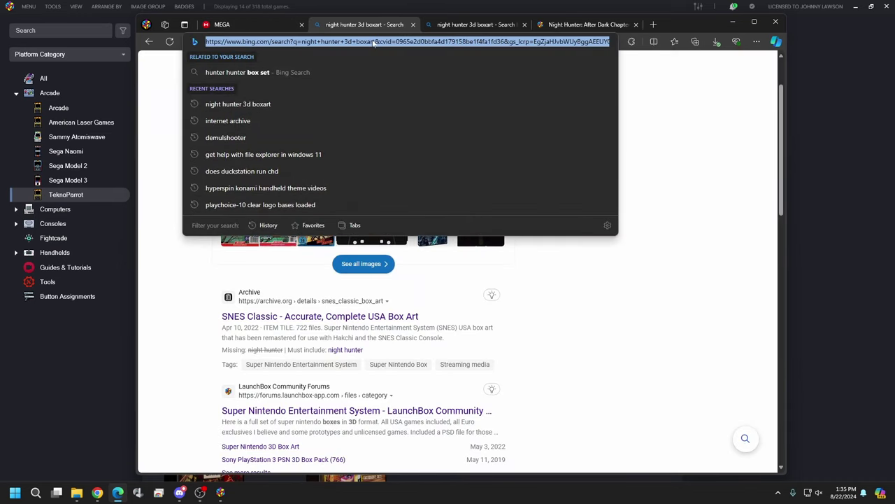
text(night h)
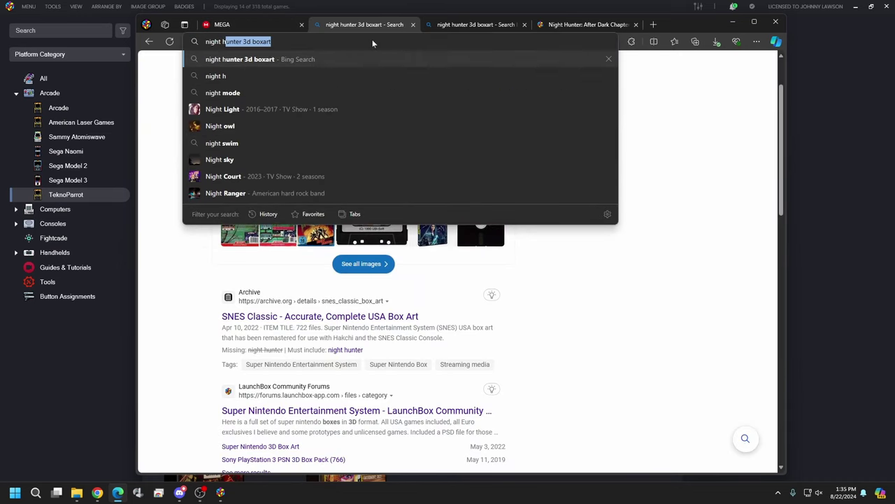
text(unter dem)
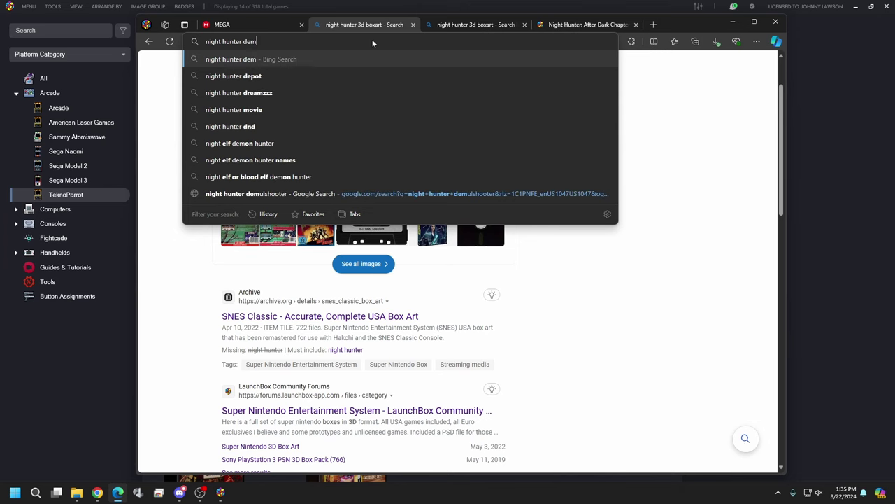
text(ulshooter)
key(Return)
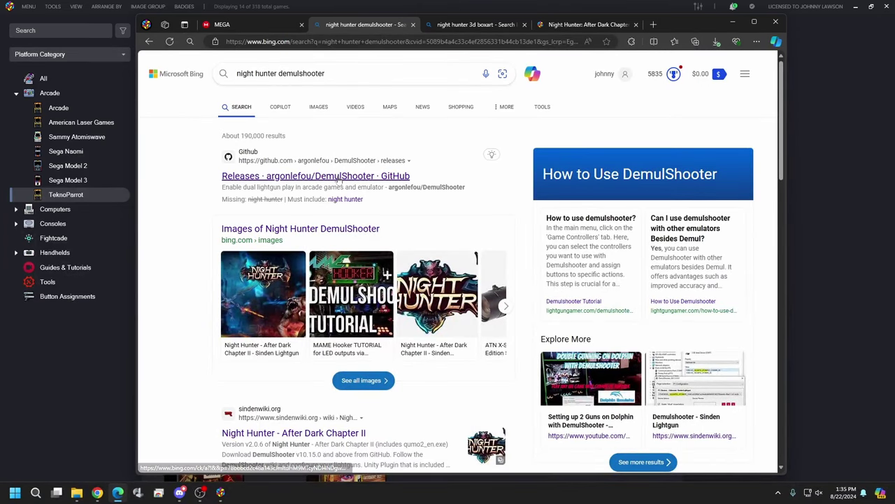
Open the Night Hunter section of the DemulShooter wiki on argonlefou's GitHub repository.
click(336, 176)
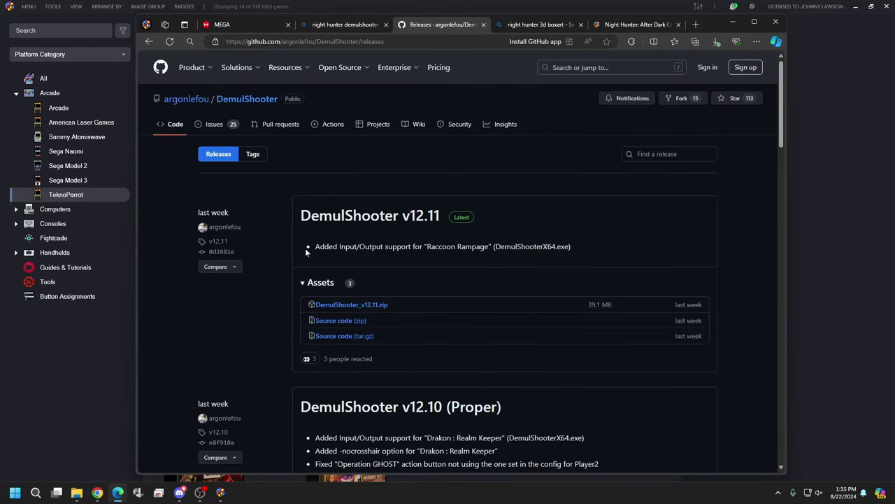
click(214, 228)
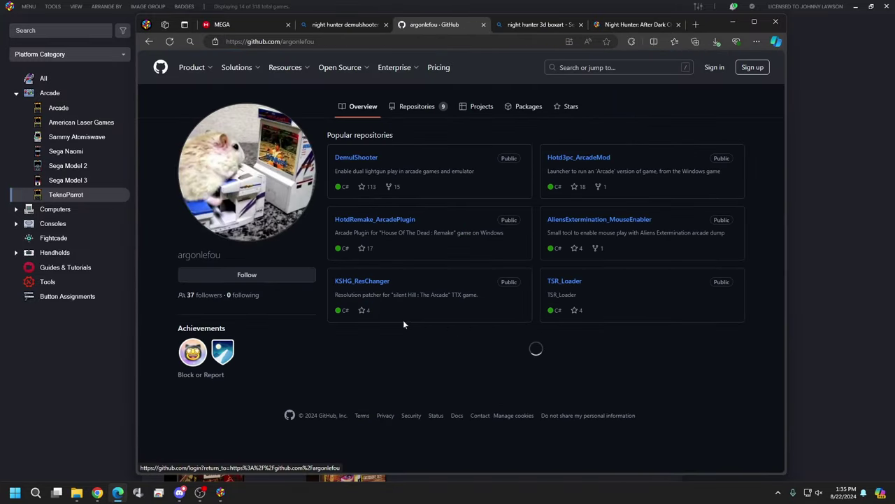
scroll(454, 304, down, 3)
scroll(471, 316, up, 3)
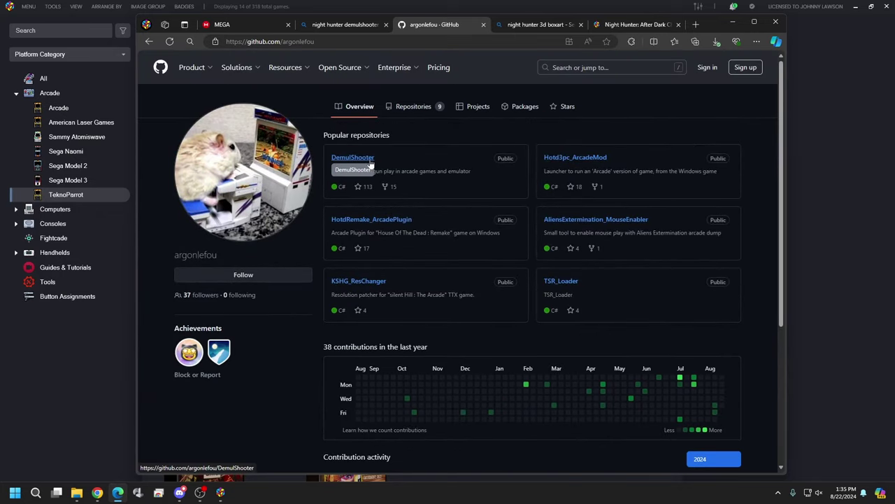
click(355, 158)
scroll(514, 254, down, 4)
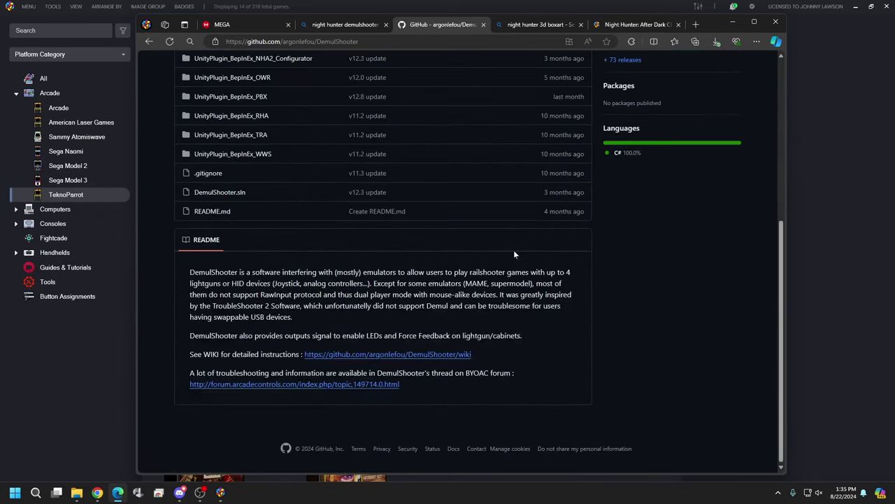
click(395, 354)
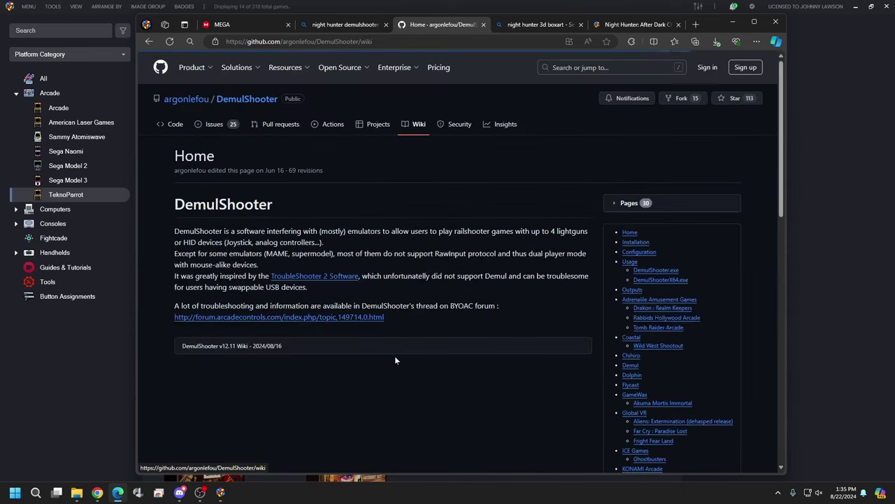
scroll(648, 271, down, 10)
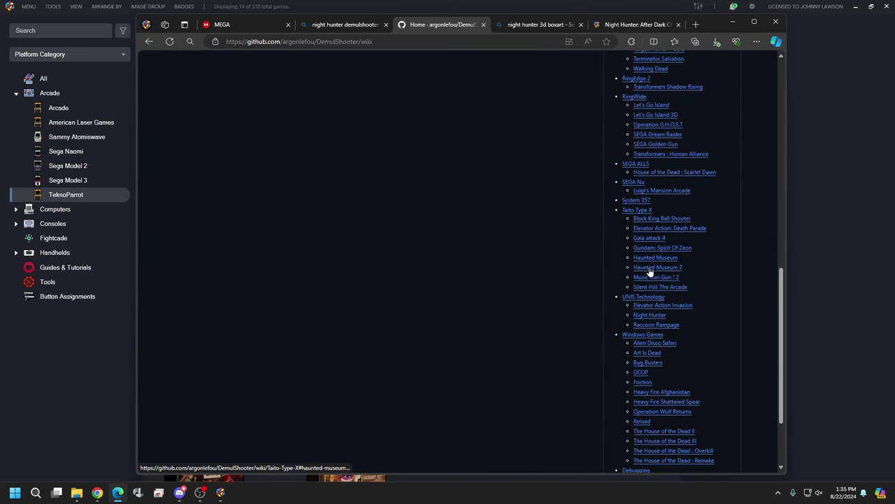
click(650, 314)
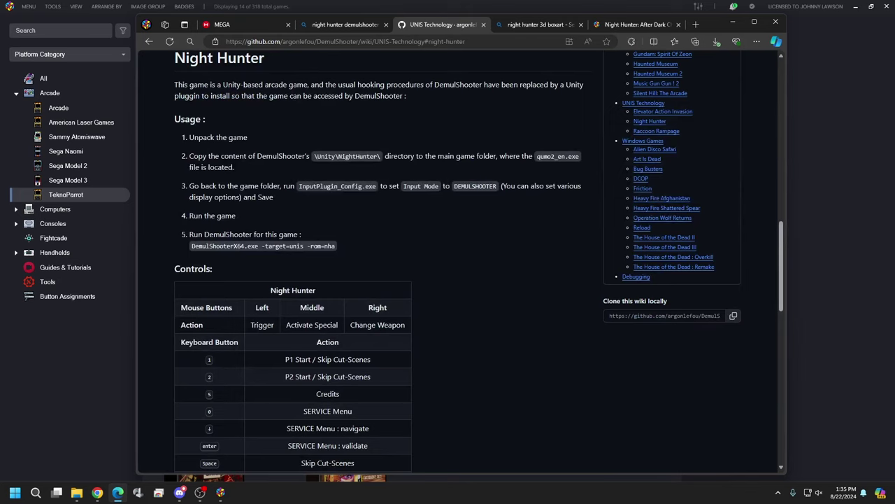
Copy the parameters -target=unis -rom=nha from the wiki and paste them as the additional application's command-line parameters in LaunchBox.
drag(262, 246, 335, 250)
right_click(317, 249)
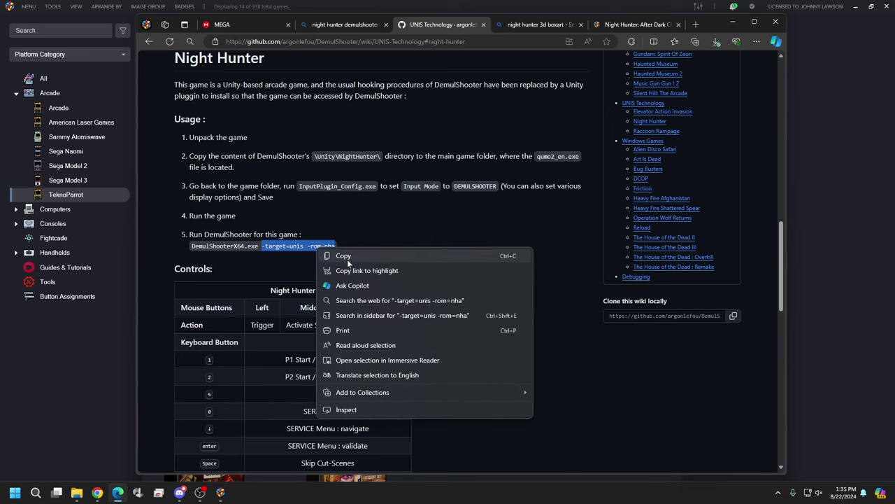
click(347, 257)
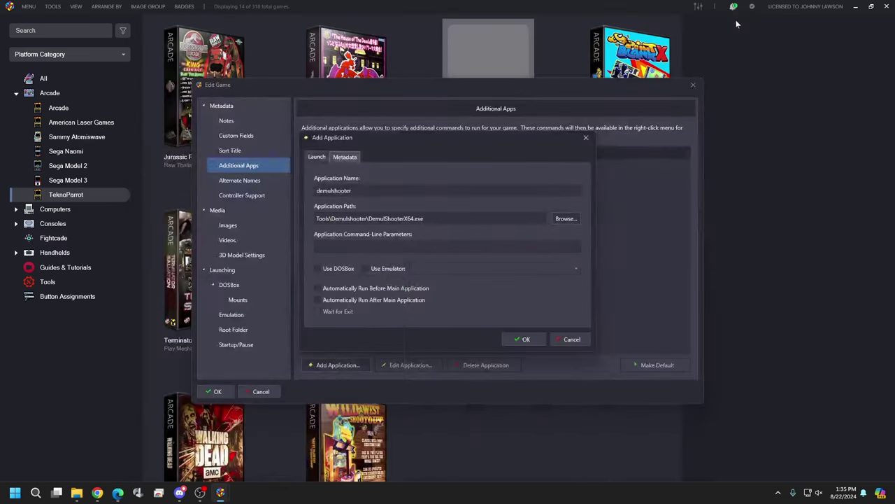
click(733, 22)
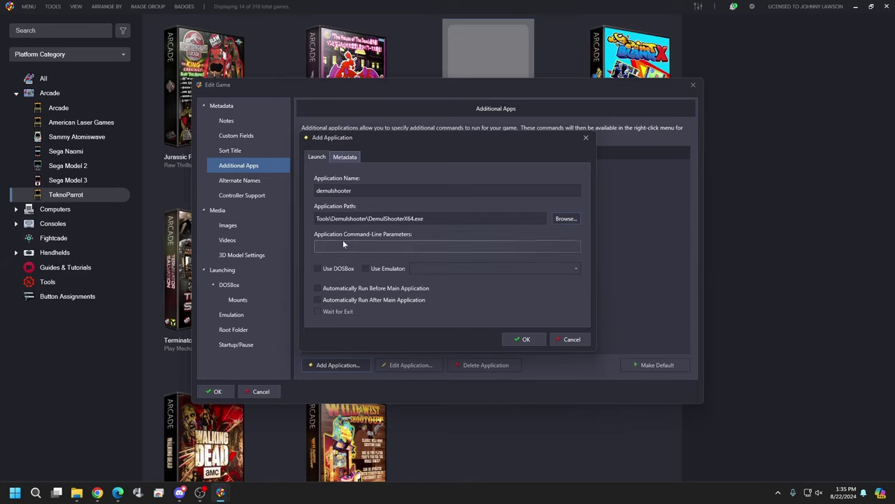
right_click(334, 246)
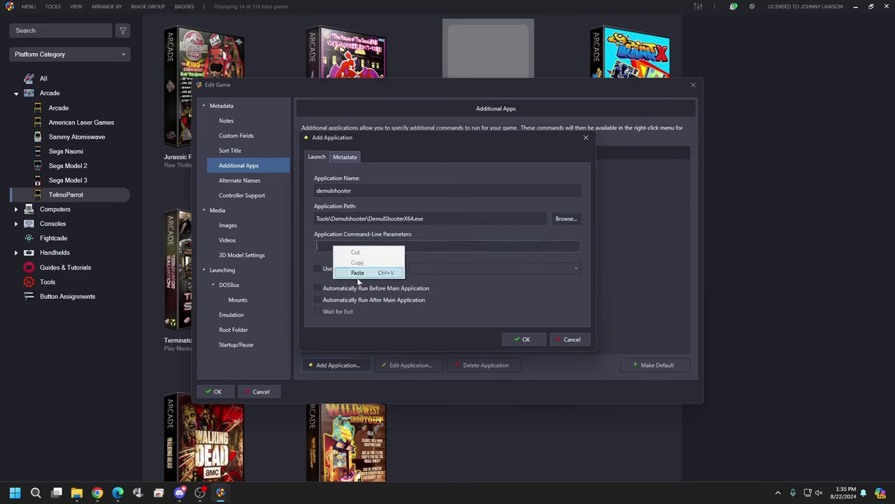
click(360, 277)
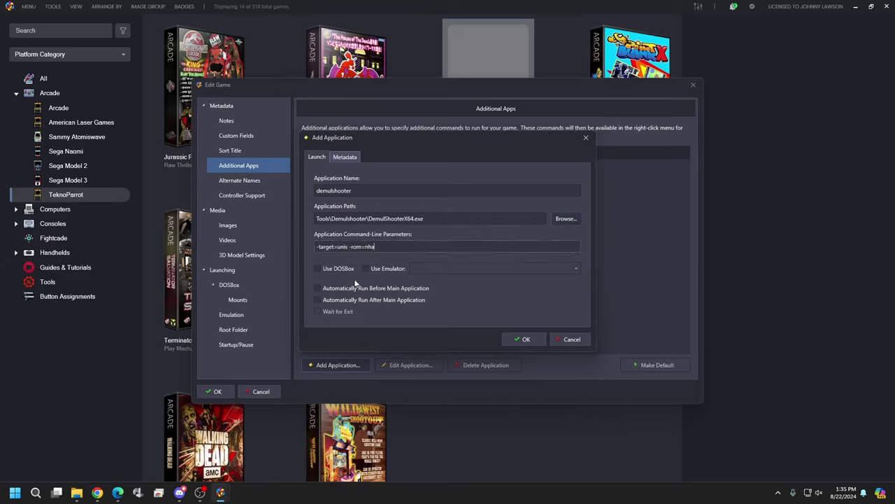
Make demulshooter run automatically before the main application, then save the additional application and the game.
click(319, 288)
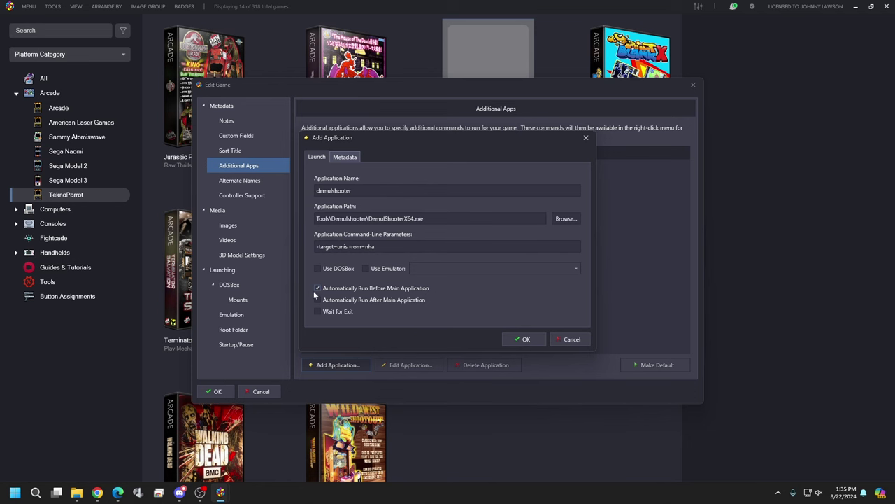
click(522, 340)
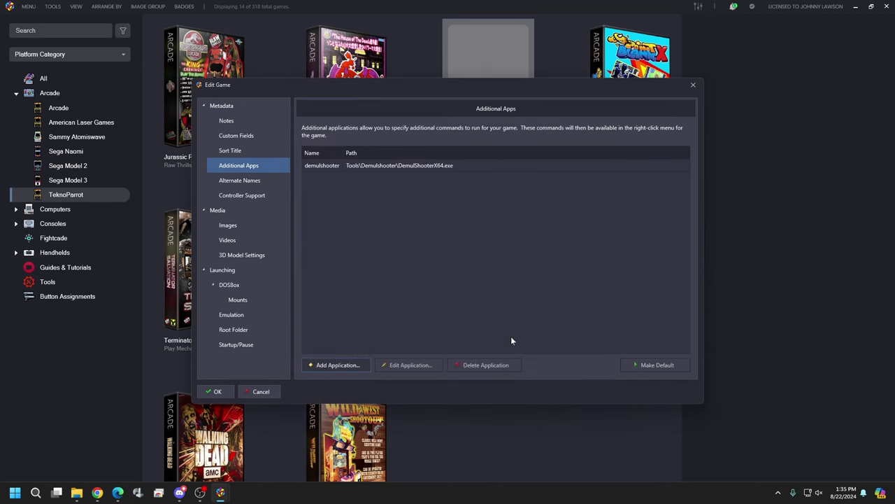
click(216, 391)
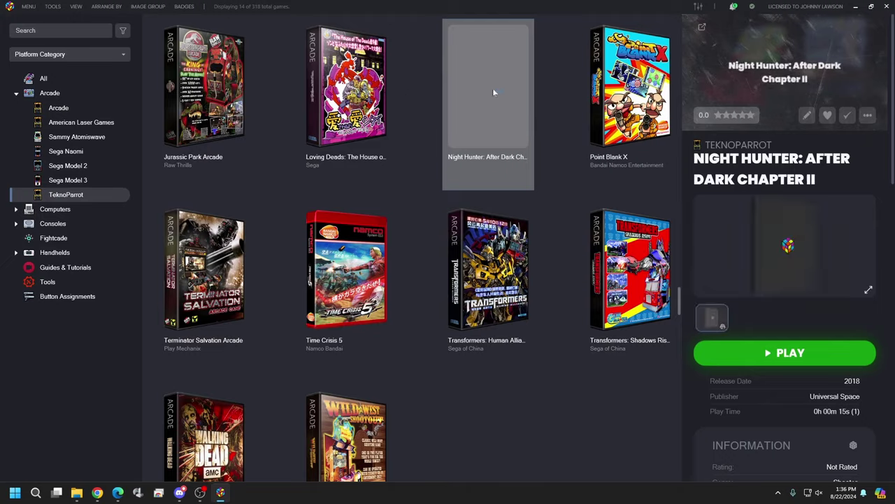
Launch Night Hunter: After Dark Chapter II to test gameplay with DemulShooter, then quit the game.
double_click(493, 91)
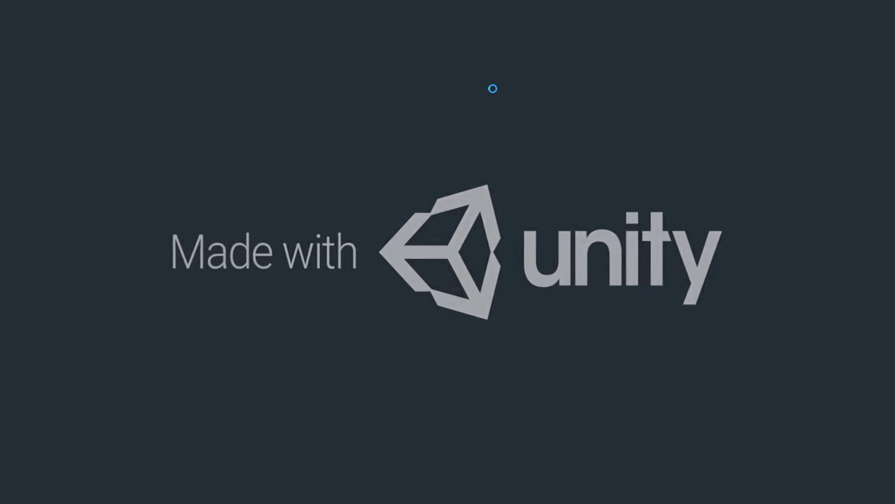
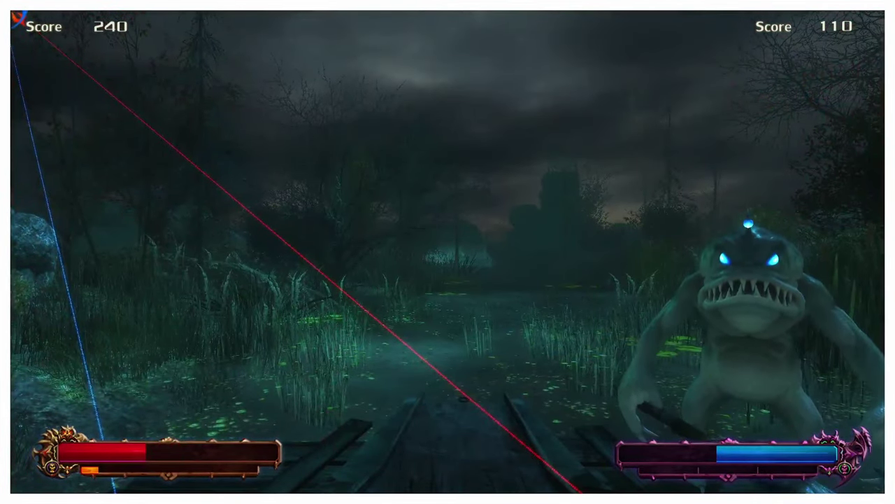
key(Escape)
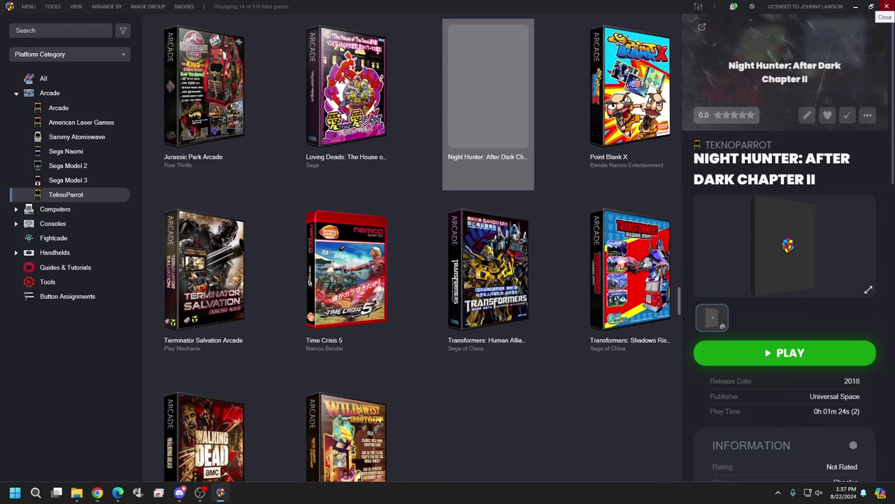
Open the Night Hunter Media folder from the desktop and return to LaunchBox.
click(854, 9)
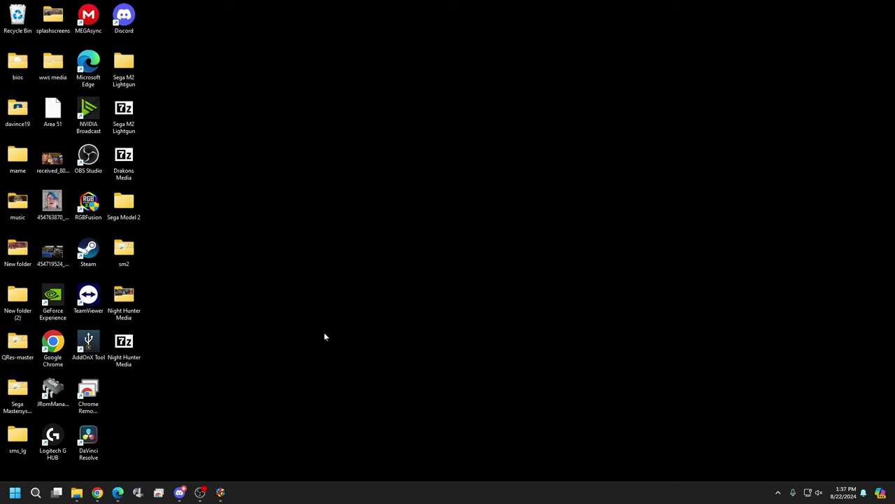
double_click(132, 300)
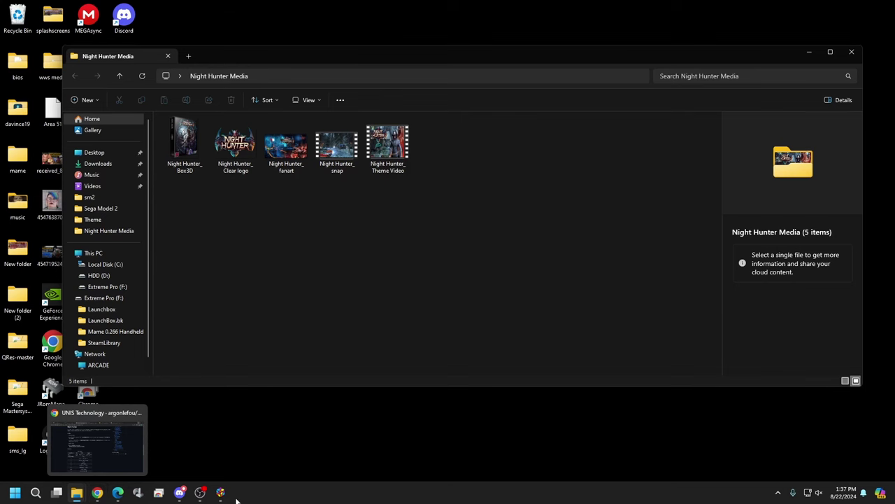
click(227, 428)
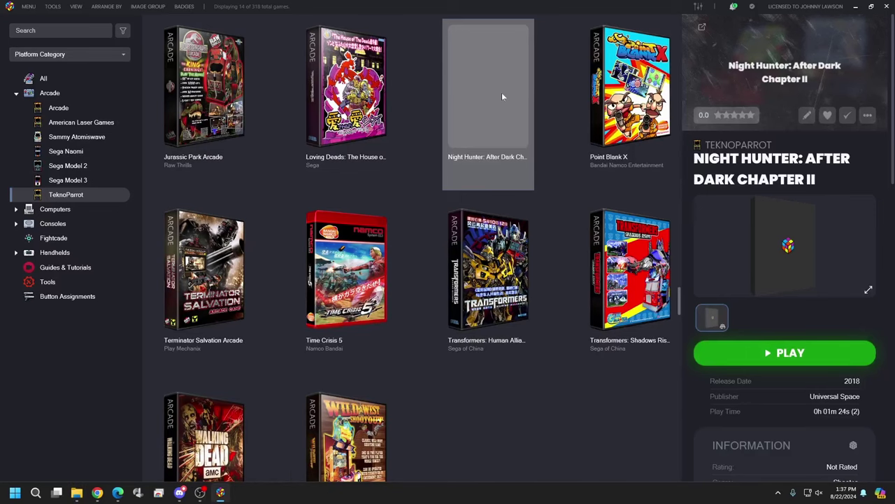
Open the image settings of Night Hunter: After Dark Chapter II for editing.
click(872, 7)
right_click(498, 100)
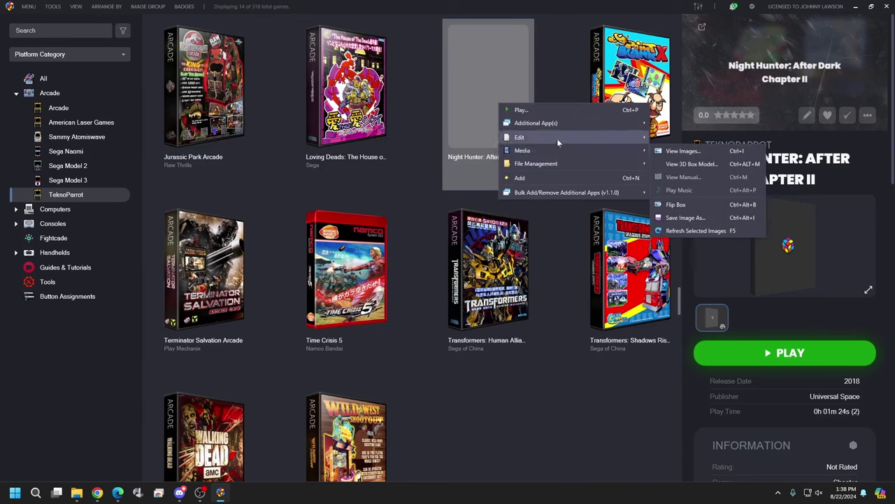
mouse_move(587, 137)
click(689, 139)
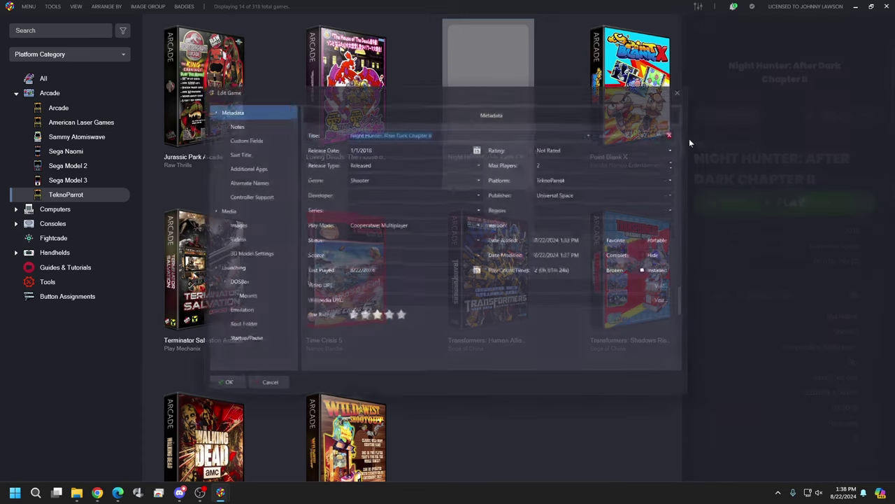
click(243, 233)
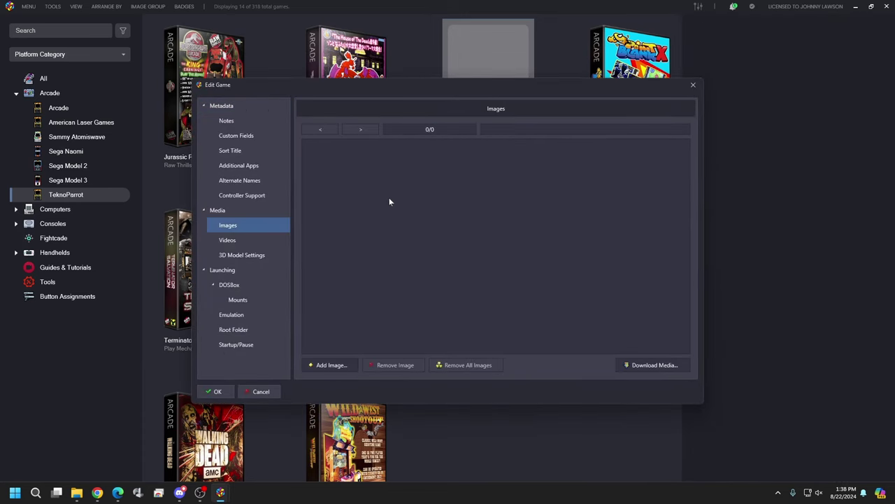
Bring the Night Hunter Media folder window to the front and narrow it so the game's image area stays visible.
mouse_move(77, 494)
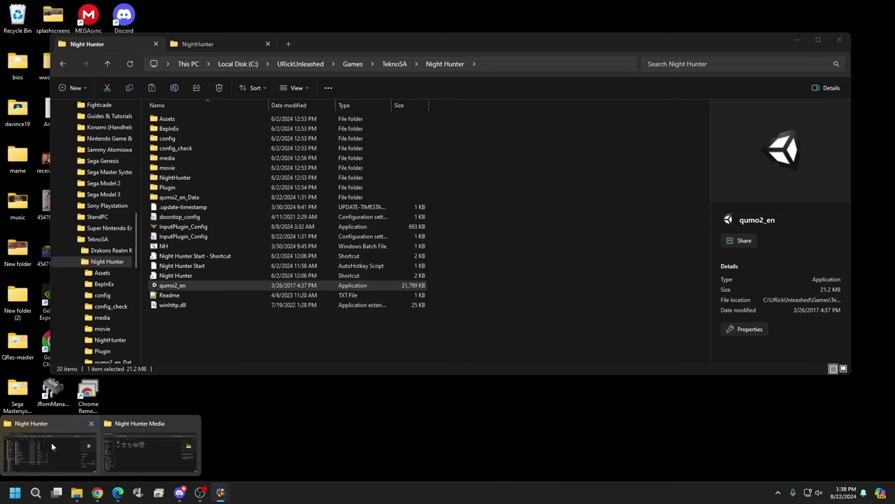
click(152, 451)
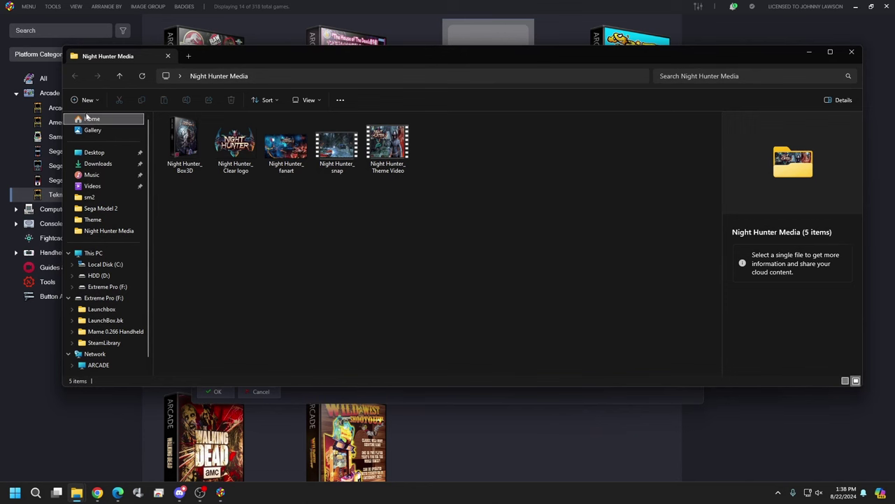
drag(63, 107, 553, 72)
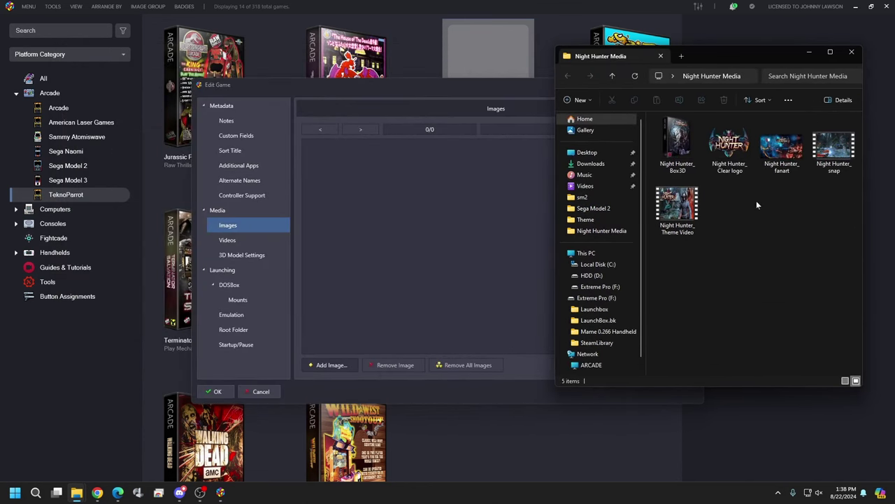
Add the Night Hunter_ Box3D image to the game's images and set its type to Box - 3D.
click(677, 143)
drag(677, 142, 406, 229)
click(441, 115)
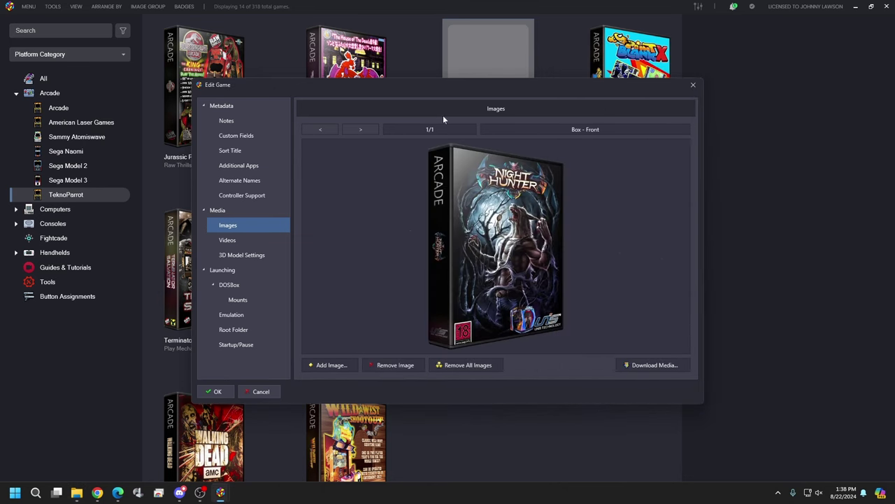
click(567, 133)
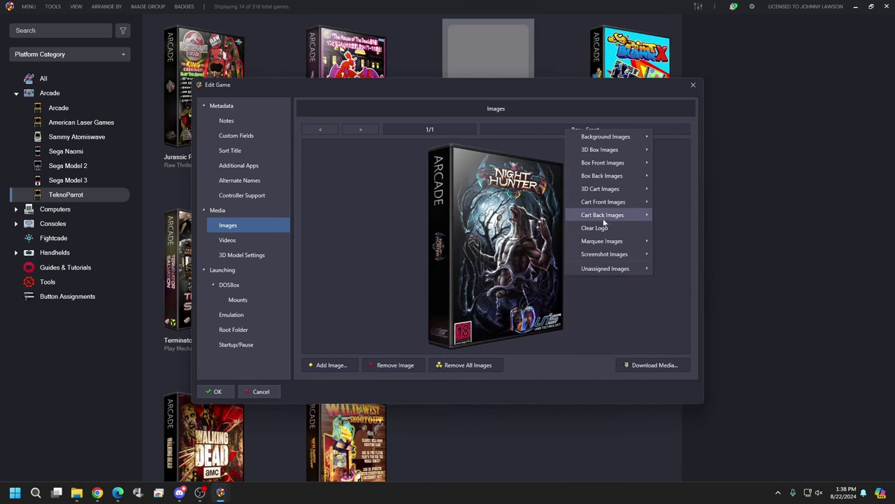
mouse_move(620, 151)
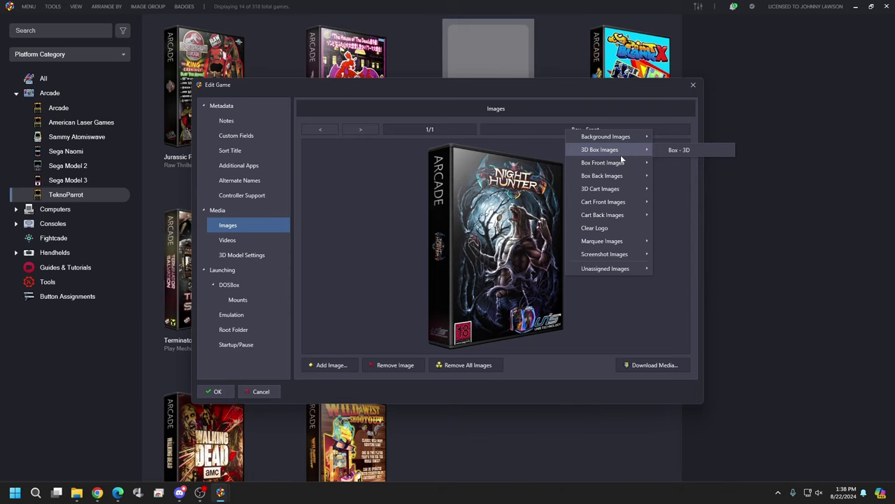
click(679, 150)
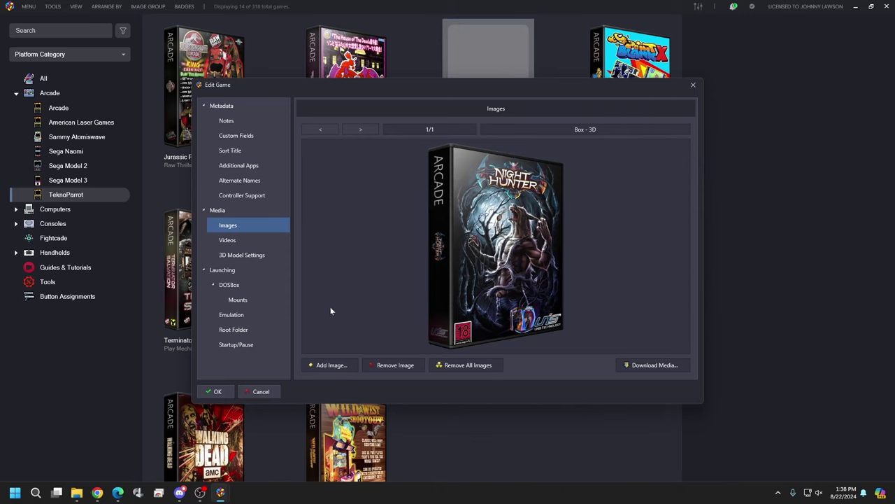
Add the Night Hunter_ Clear logo image from the media folder and set its type to Clear Logo.
mouse_move(77, 493)
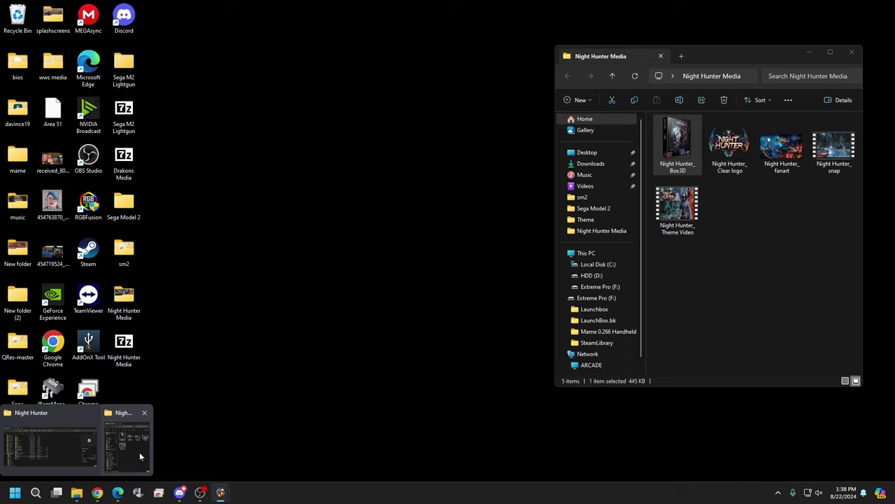
click(139, 452)
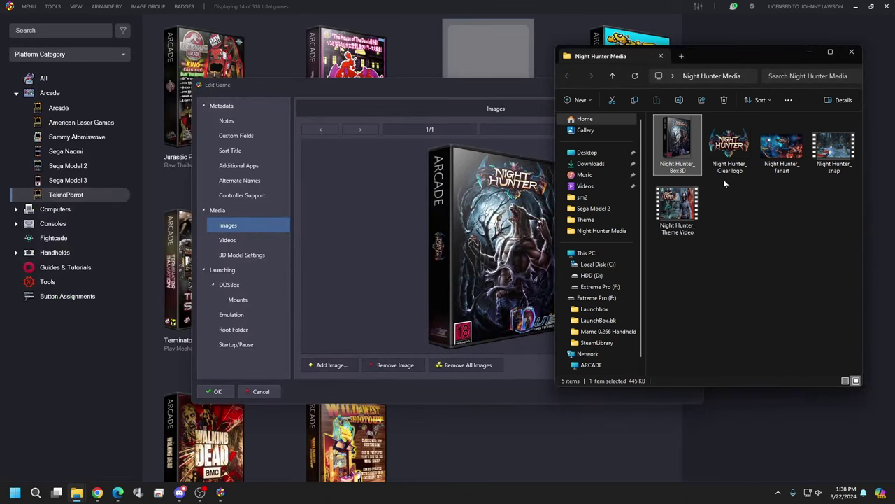
click(730, 150)
drag(732, 144, 394, 246)
click(463, 115)
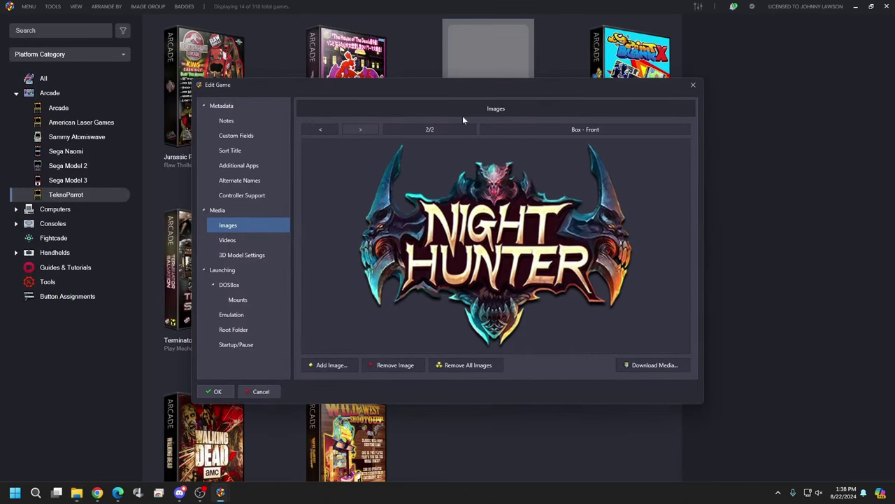
click(568, 132)
click(591, 228)
Add the Night Hunter_ fanart image from the media folder and set its type to Fanart - Background.
mouse_move(73, 494)
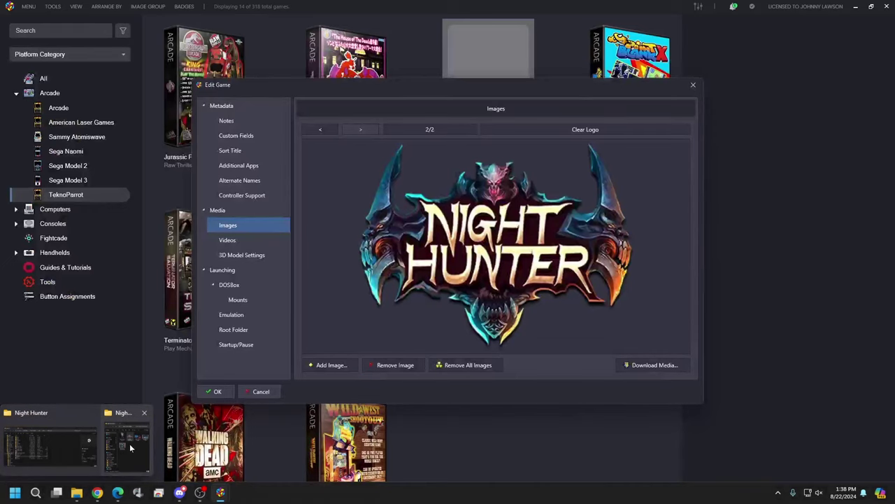
click(130, 444)
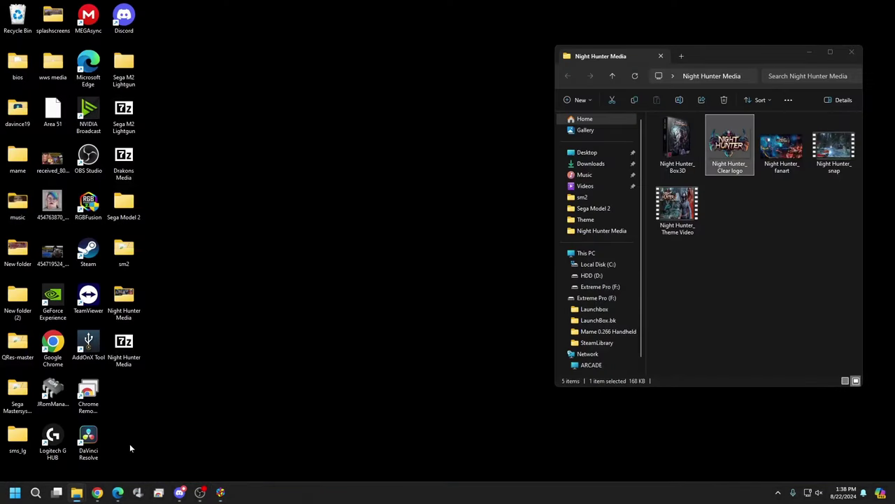
click(776, 168)
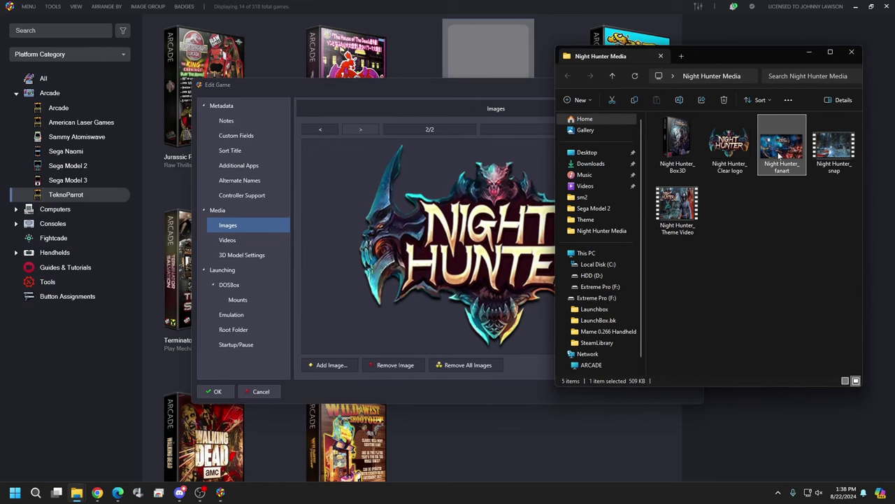
drag(383, 256, 384, 256)
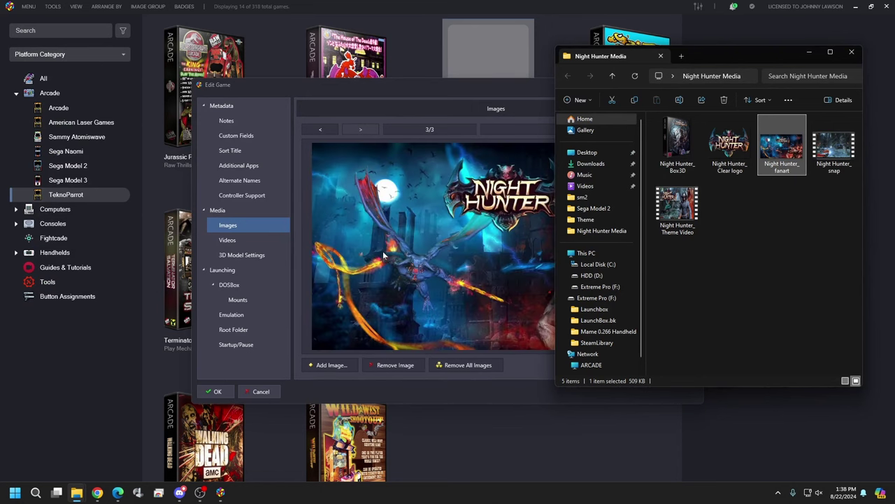
click(479, 112)
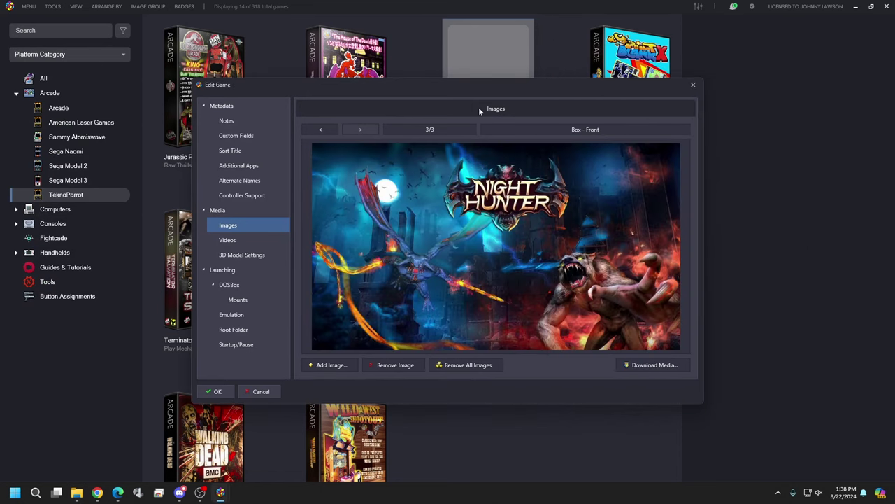
click(557, 133)
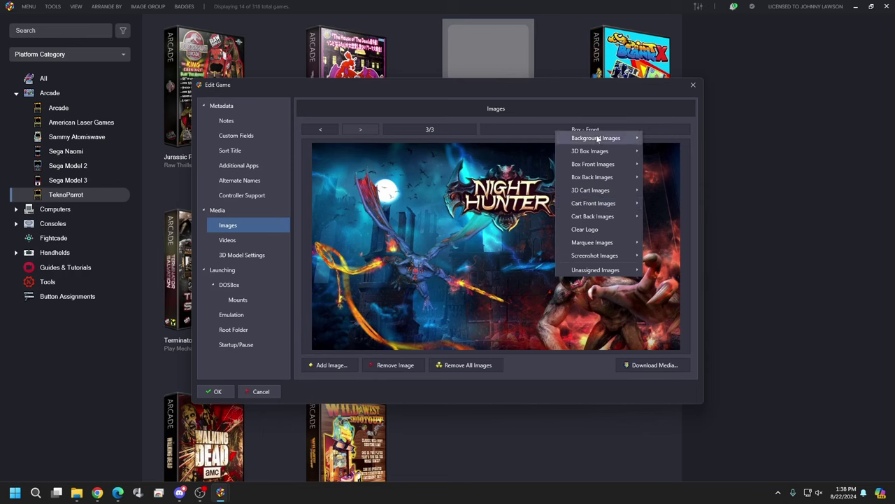
mouse_move(602, 139)
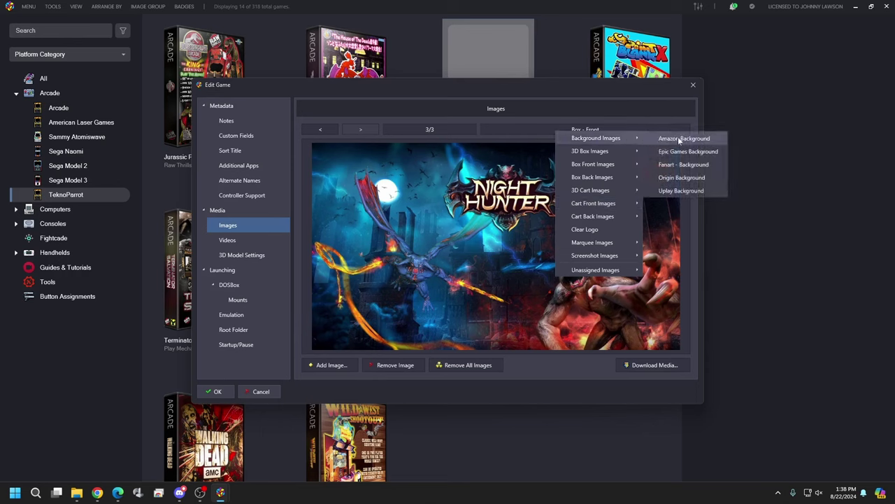
click(686, 168)
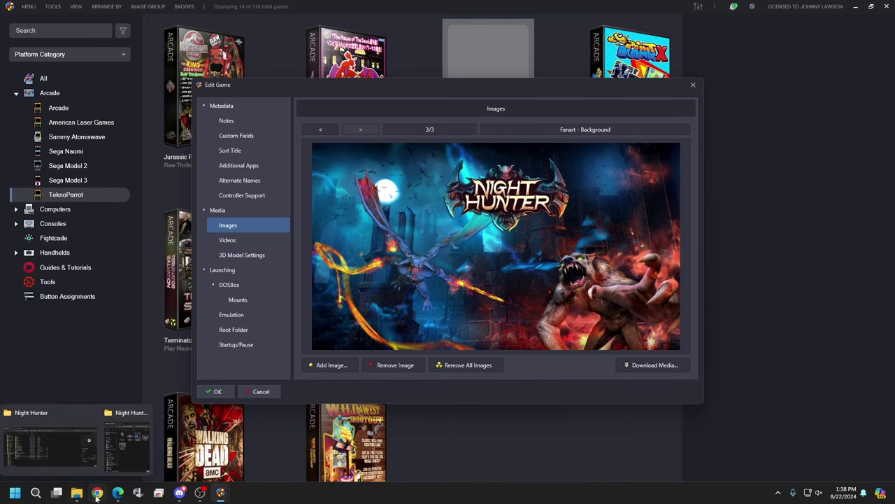
Add the Night Hunter_ Theme Video file to the game's videos and set its type to Theme Video.
mouse_move(75, 495)
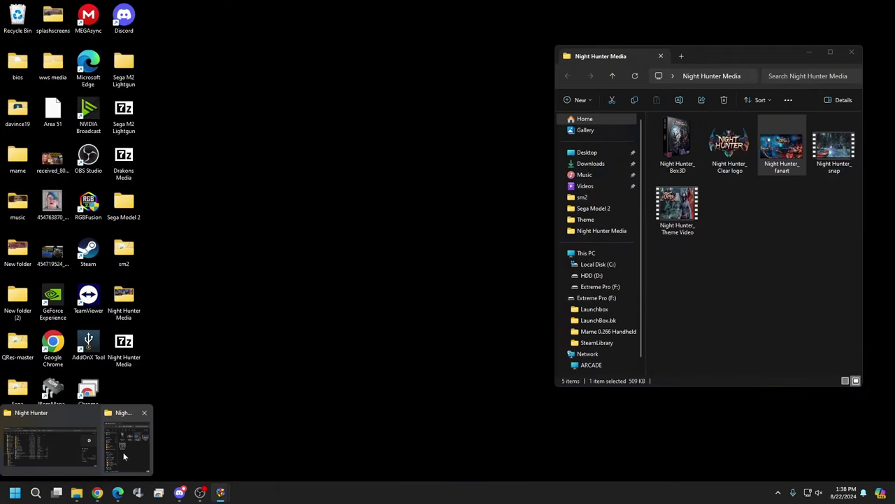
click(124, 453)
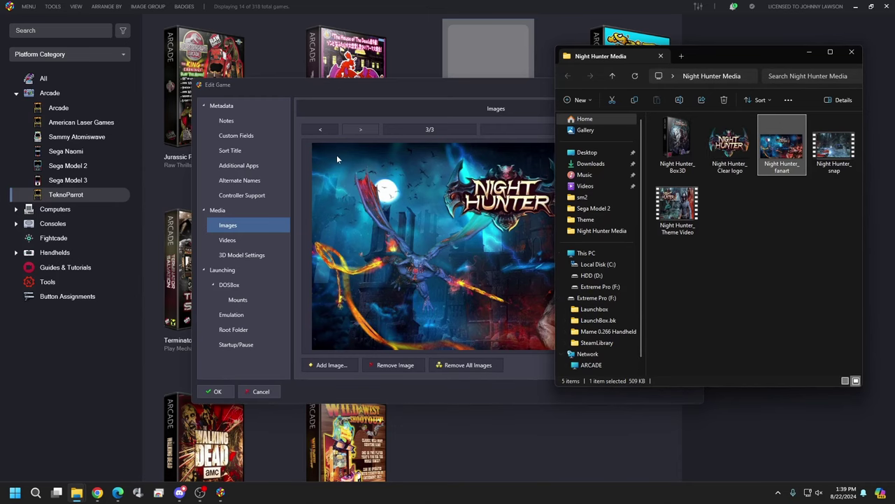
click(246, 240)
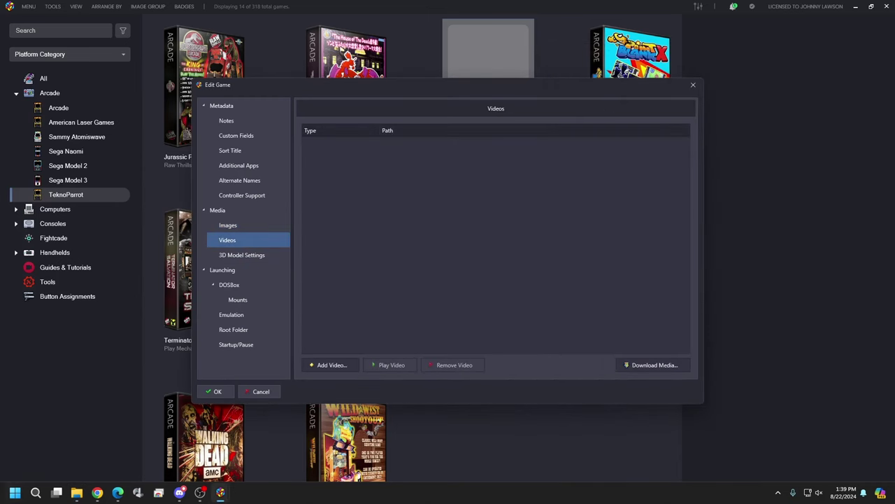
mouse_move(77, 492)
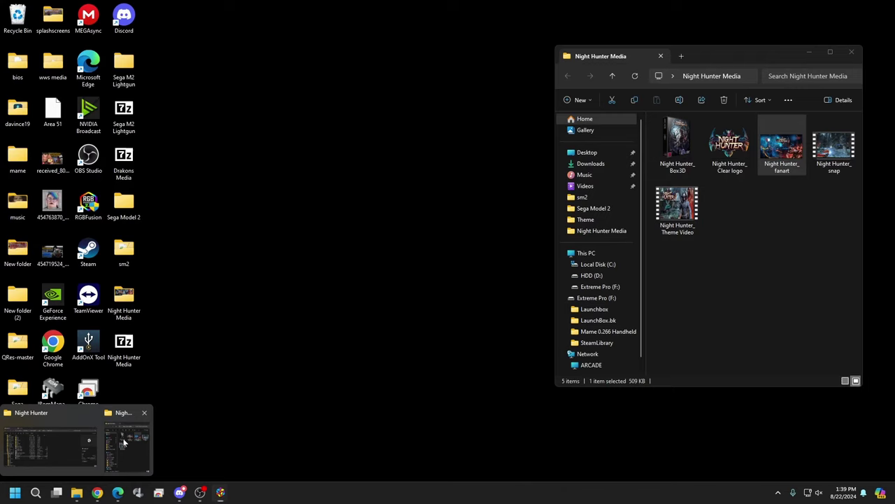
click(127, 440)
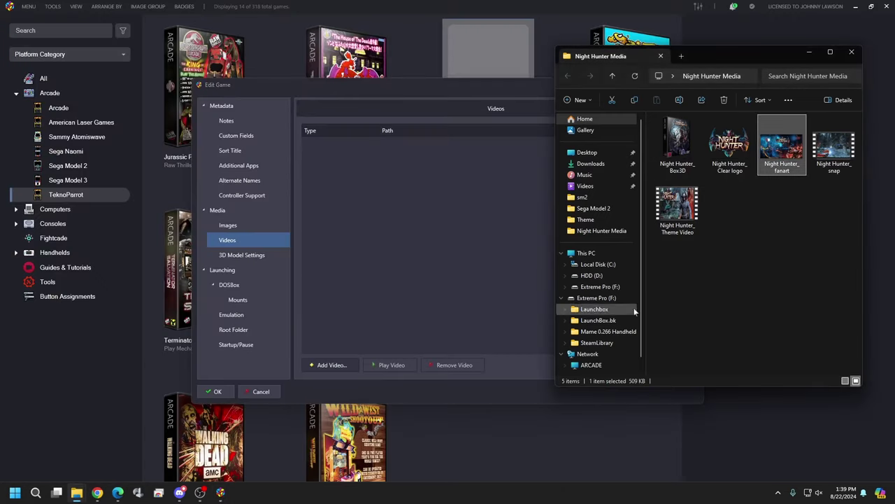
click(675, 230)
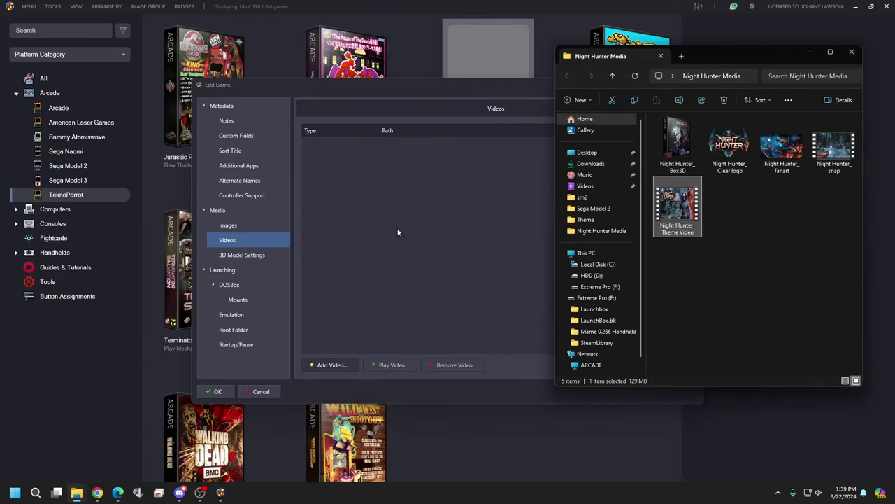
click(373, 145)
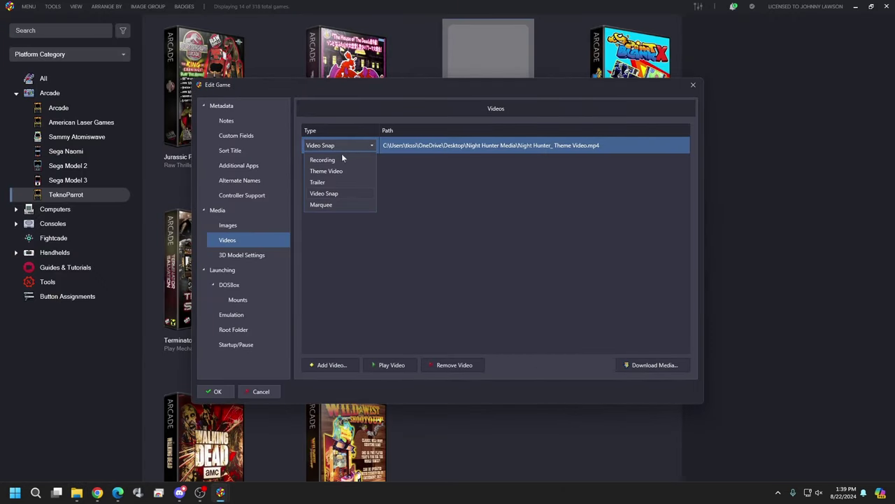
click(337, 168)
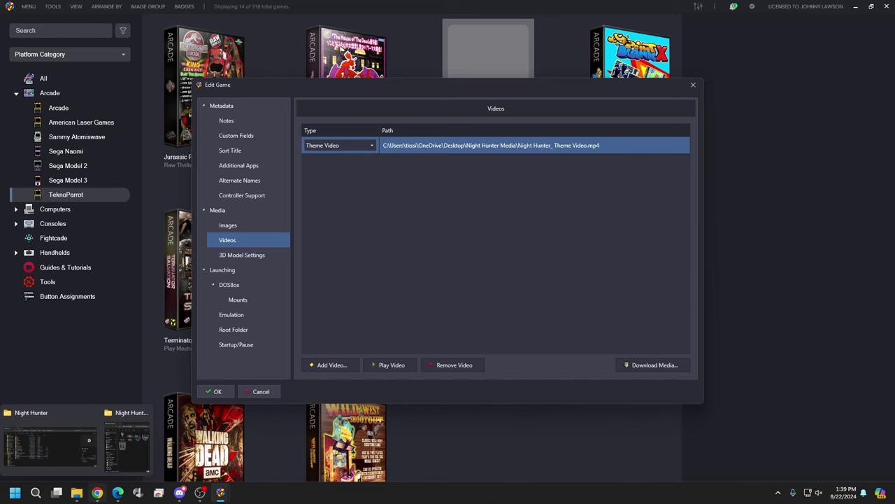
Add the Night Hunter_ snap video as a Video Snap and save the game's media changes.
mouse_move(77, 493)
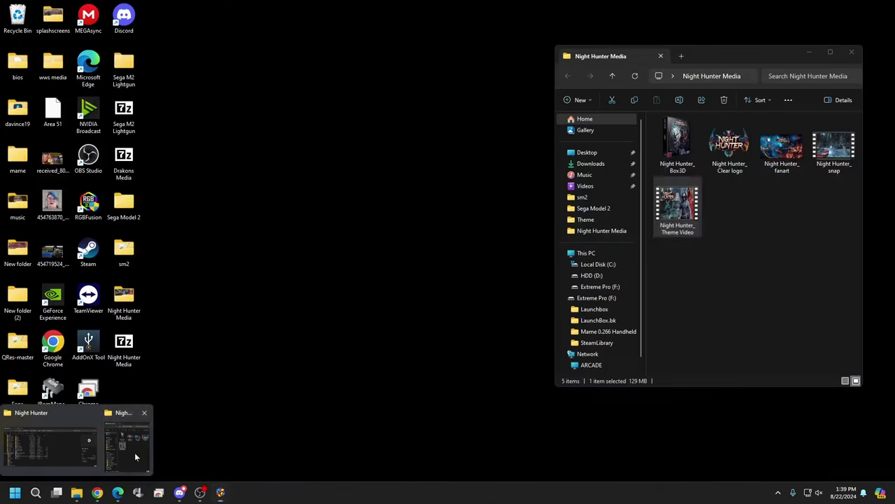
click(137, 457)
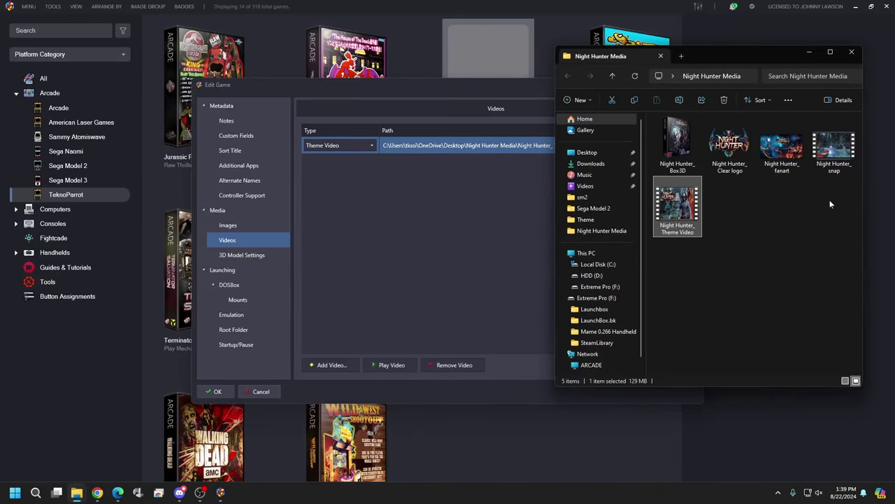
click(831, 160)
drag(839, 150, 370, 199)
click(413, 237)
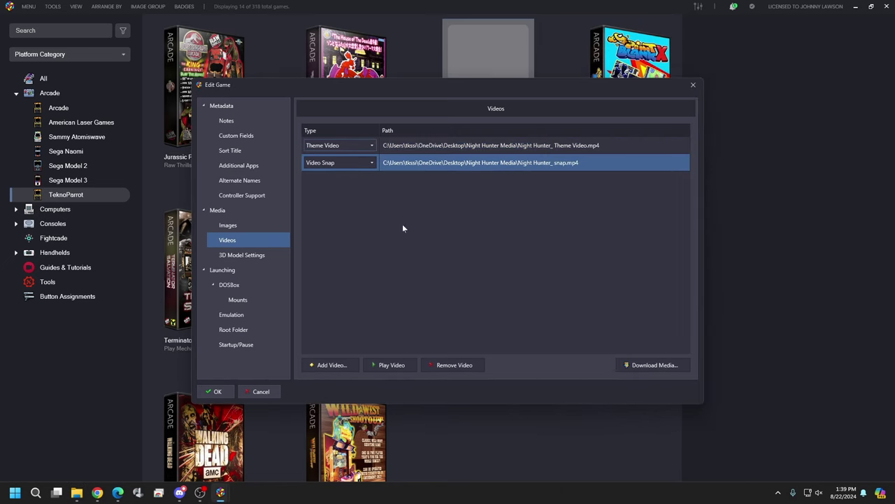
click(219, 391)
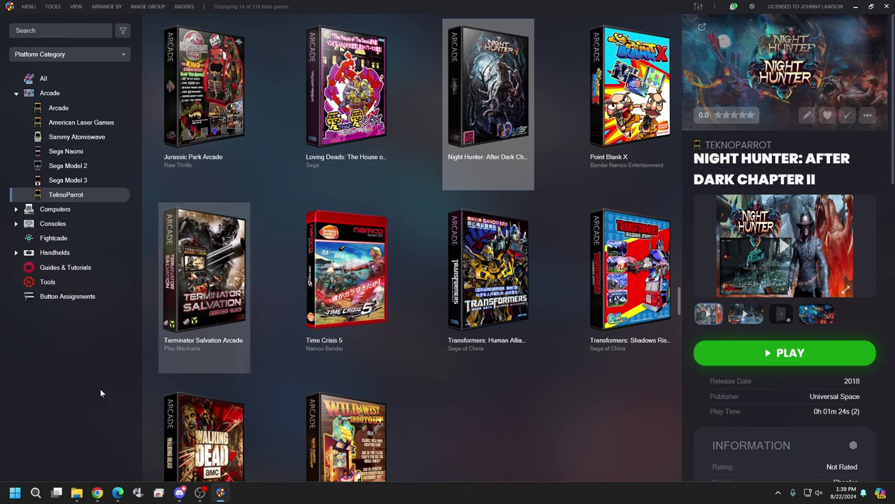
Switch to File Explorer and run ReShade_Setup_6.2.0 (4) from the Downloads folder.
mouse_move(77, 494)
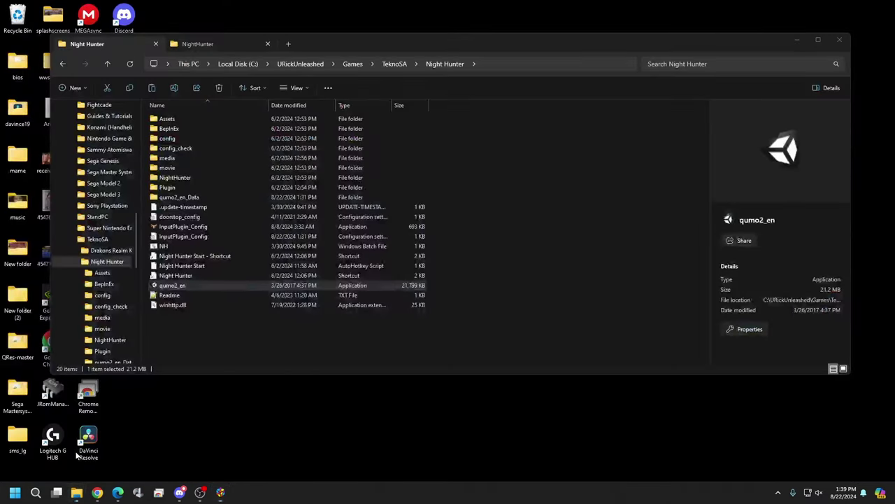
click(74, 452)
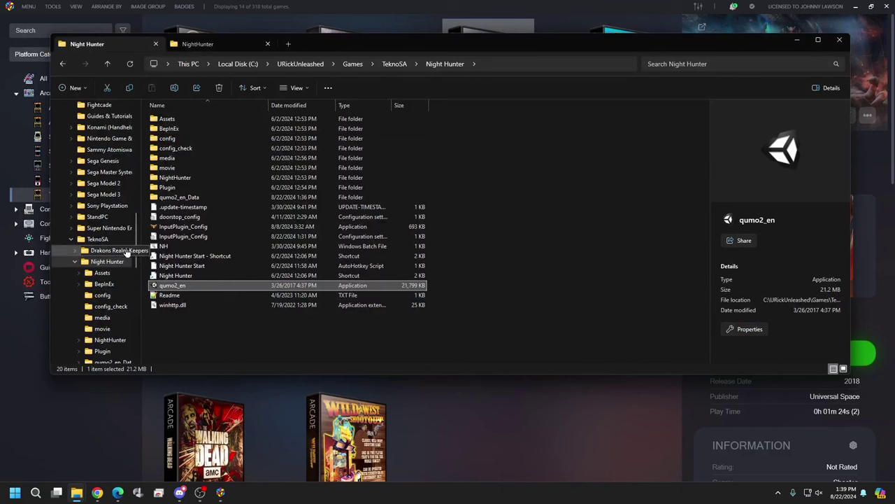
scroll(127, 252, up, 10)
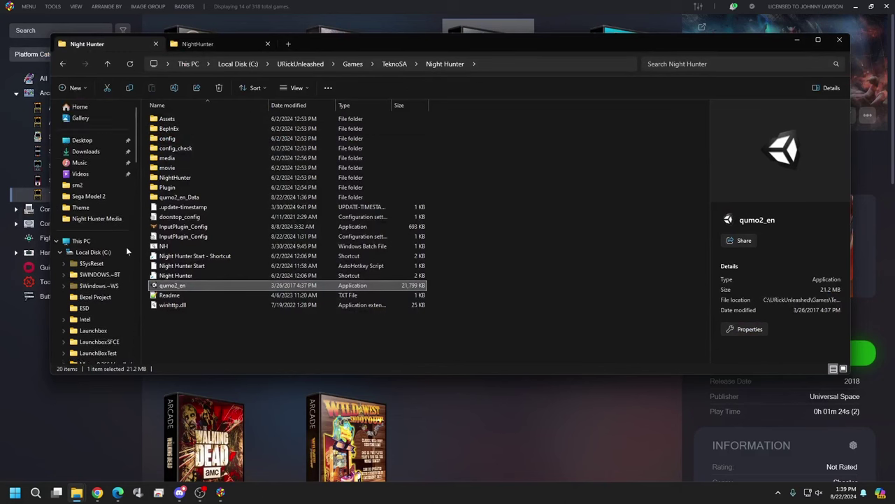
click(91, 152)
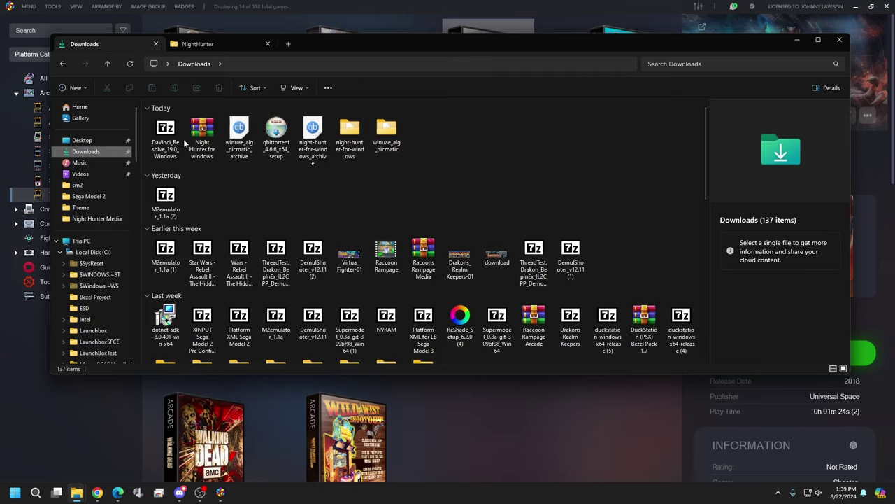
click(463, 316)
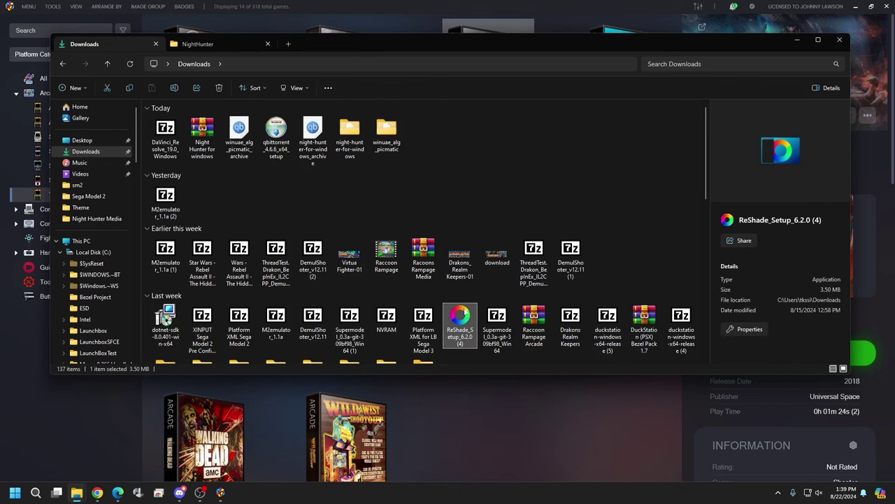
double_click(465, 315)
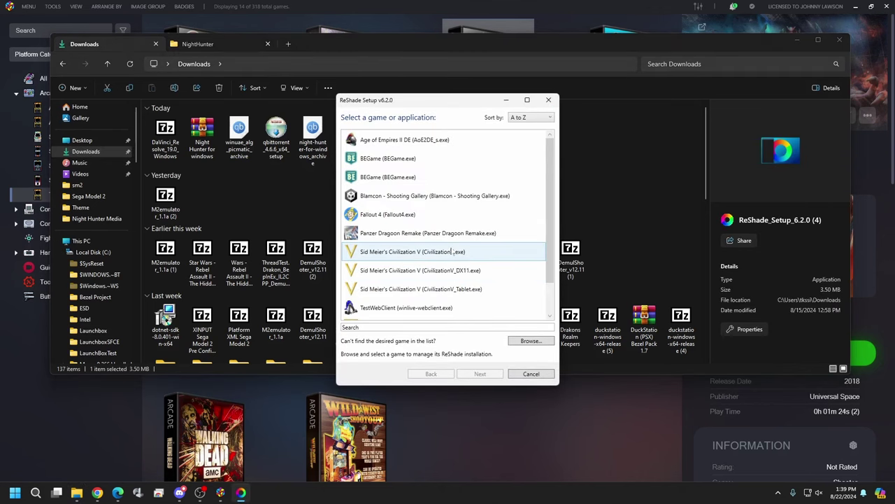
click(531, 341)
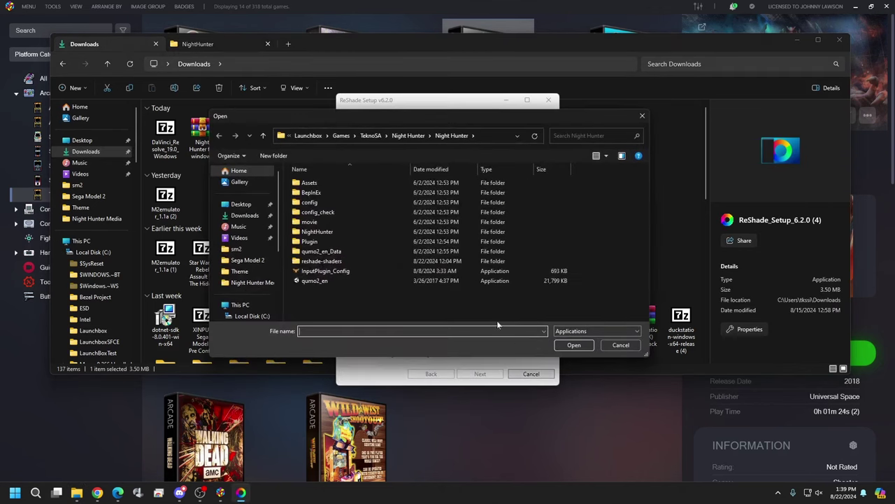
click(322, 281)
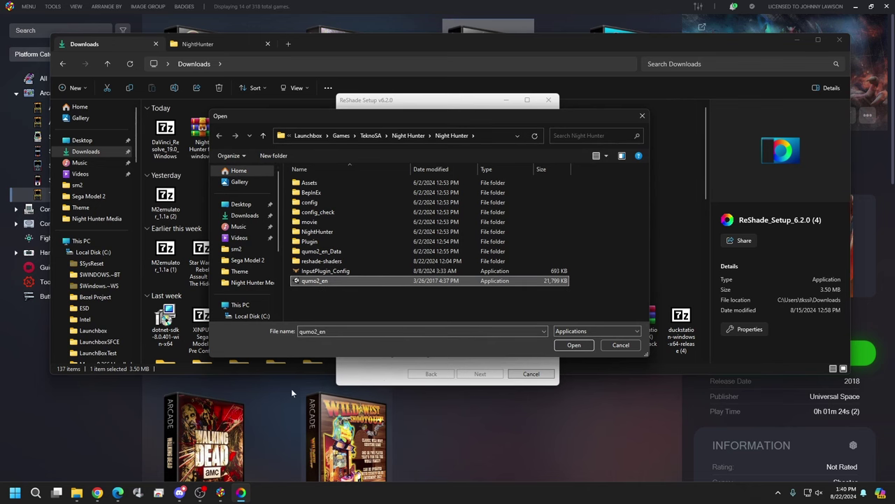
click(574, 344)
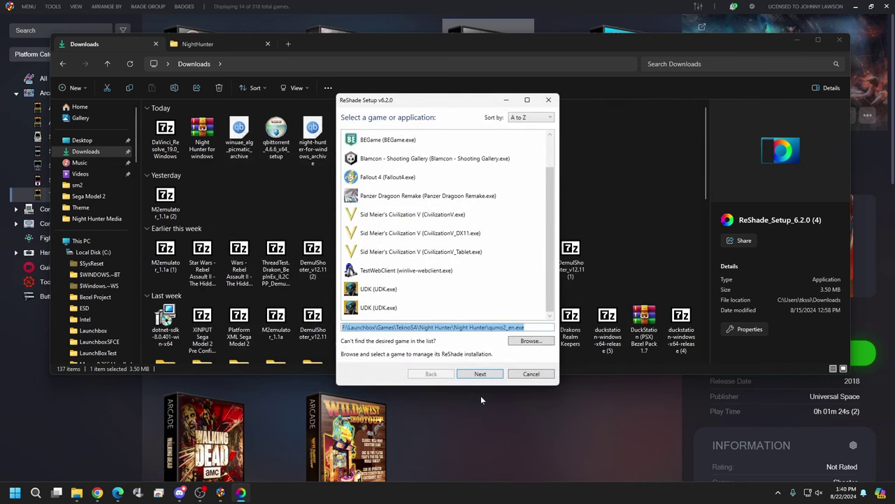
click(481, 375)
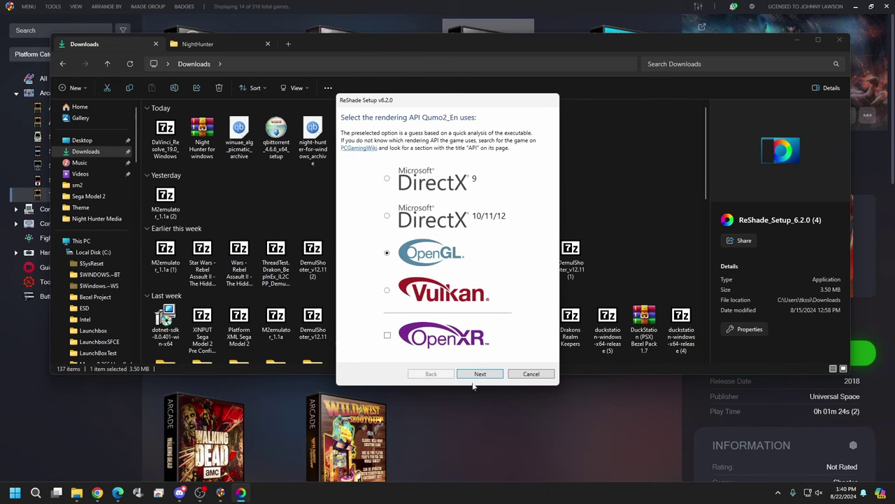
click(387, 217)
click(496, 378)
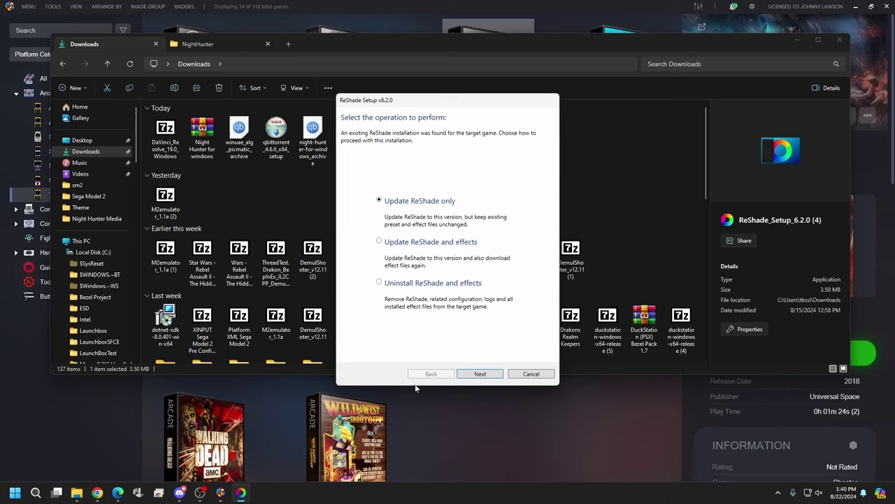
click(526, 376)
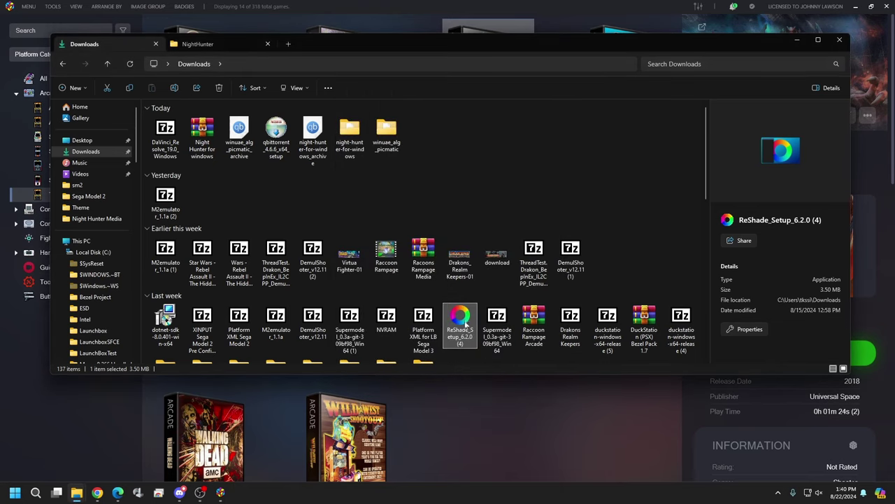
Rerun ReShade_Setup_6.2.0 (4) and select qumo2_en in C:\URickUnleashed\Games\TeknoSA\Night Hunter as the target application.
double_click(461, 318)
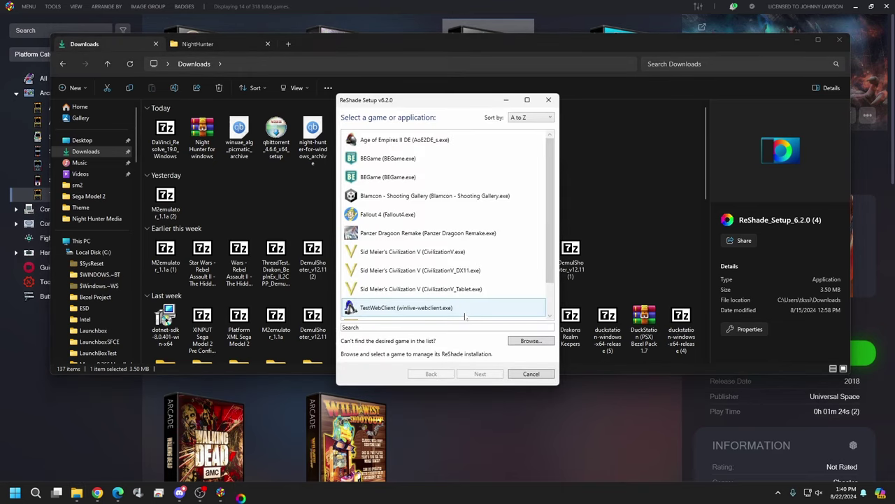
click(521, 340)
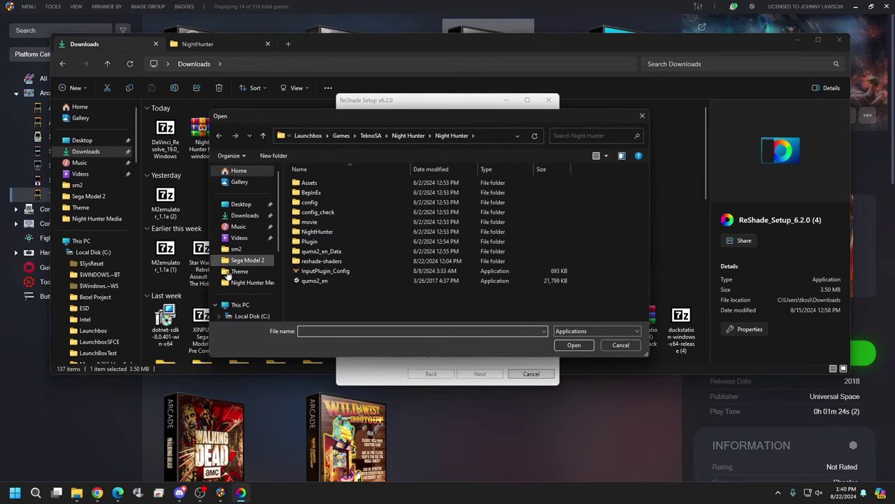
click(249, 315)
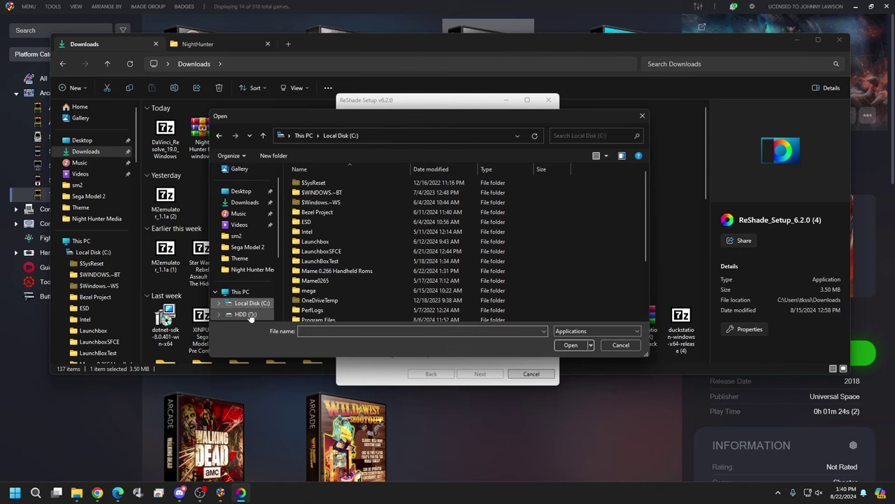
scroll(380, 224, down, 3)
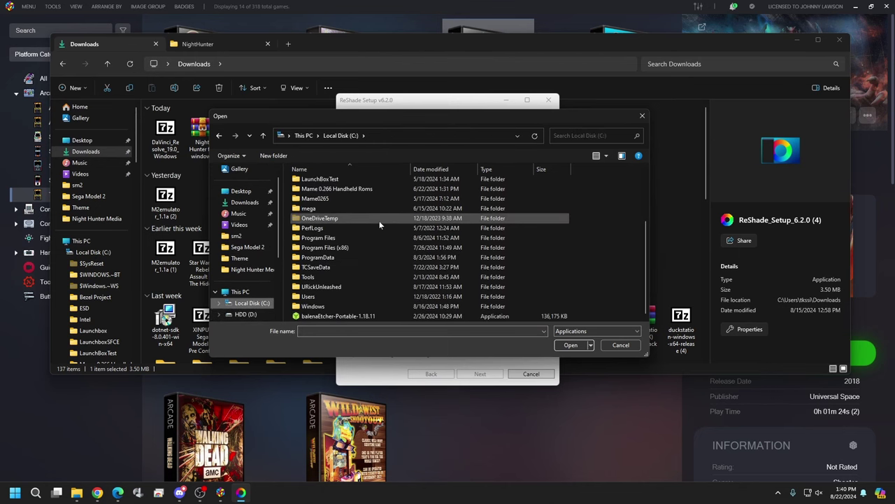
double_click(347, 287)
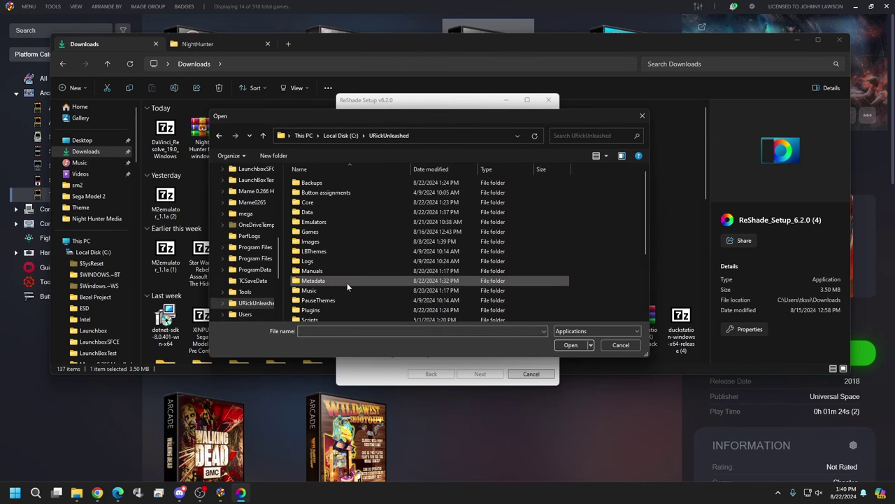
scroll(341, 233, down, 1)
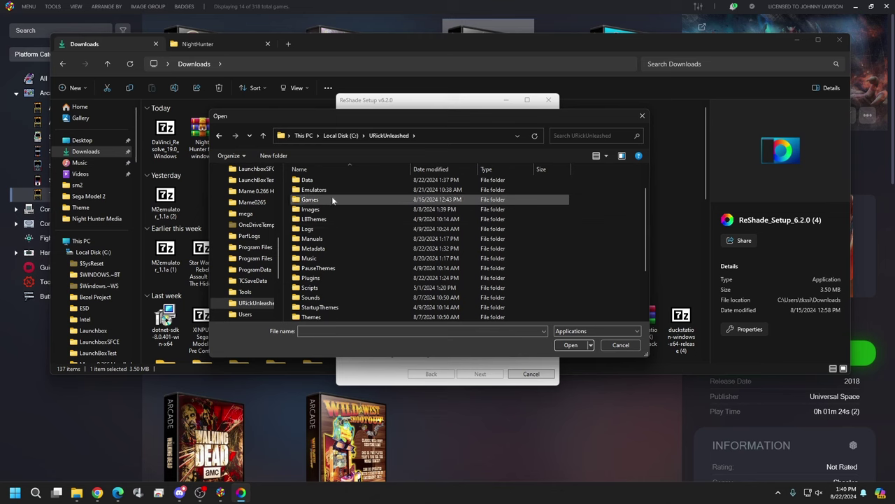
double_click(333, 201)
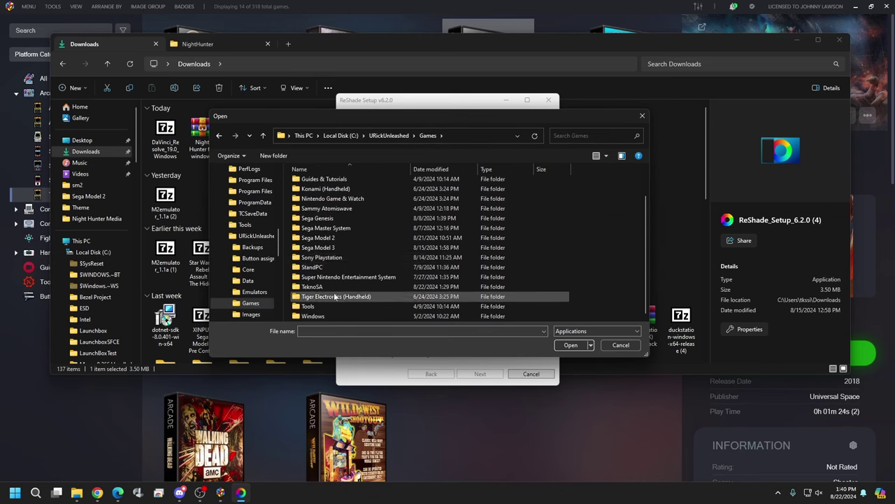
double_click(337, 287)
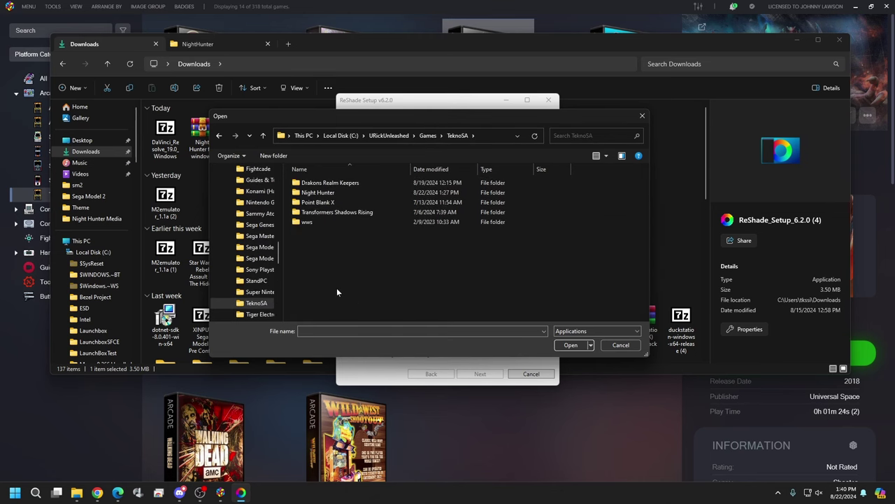
double_click(322, 192)
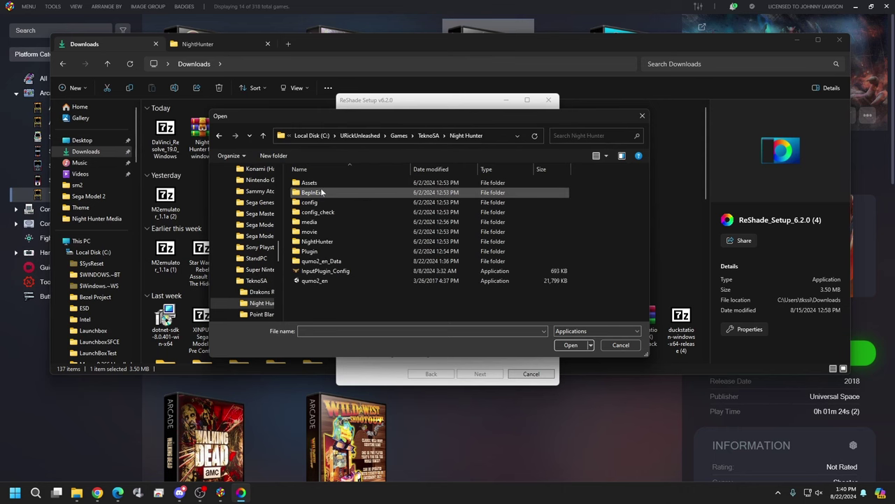
double_click(322, 281)
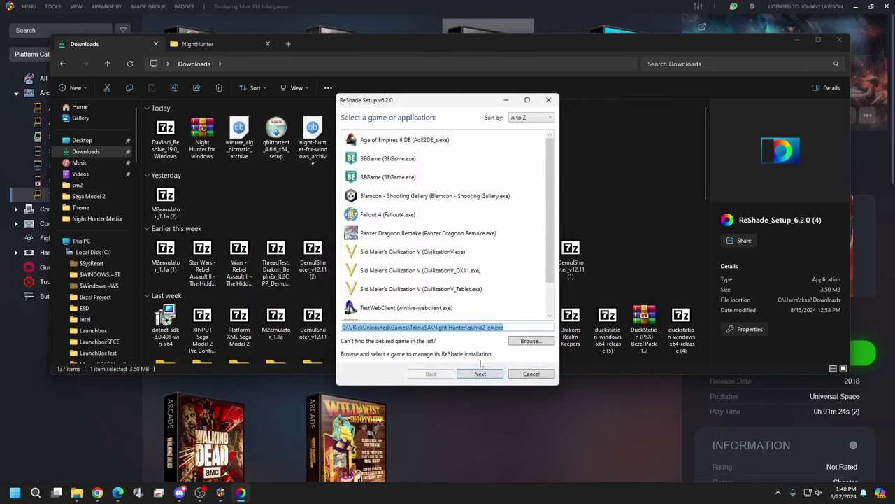
Install ReShade for the game using the DirectX 10/11/12 API with the Standard effects and SweetFX packages, and finish the setup.
click(480, 374)
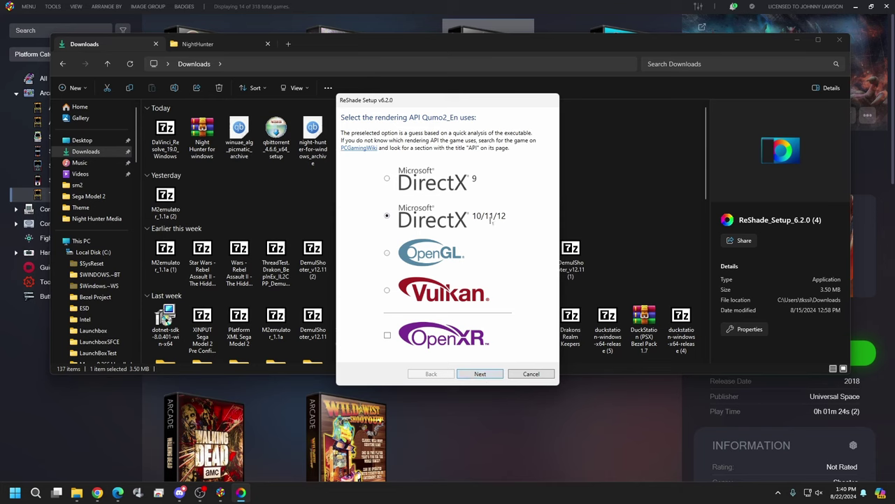
click(488, 375)
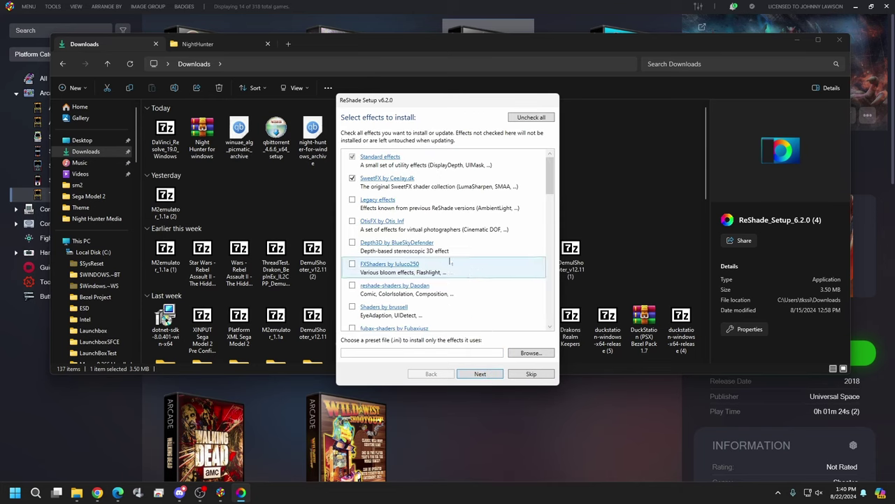
click(480, 375)
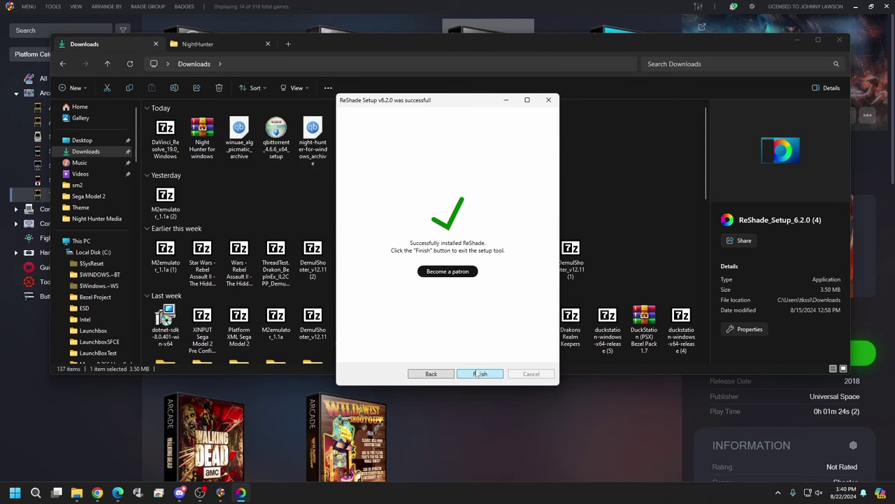
click(480, 374)
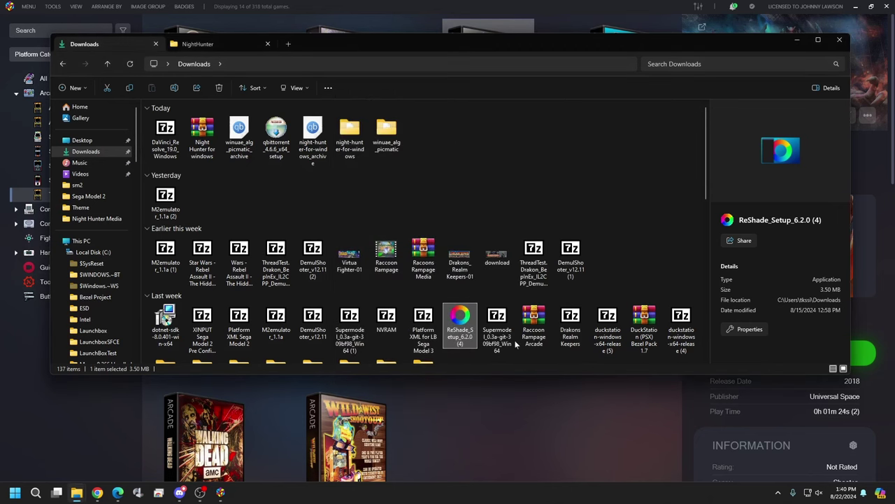
Close File Explorer, launch Night Hunter: After Dark Chapter II from LaunchBox, and skip the tutorial in the ReShade overlay.
click(843, 42)
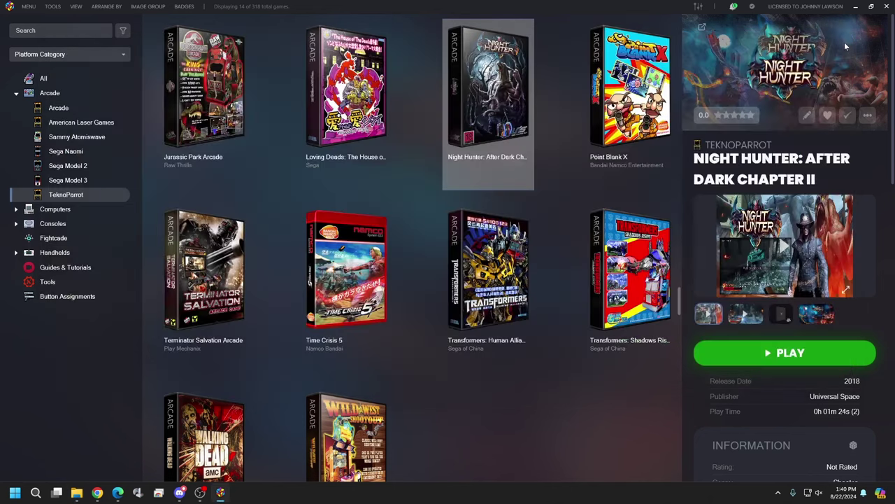
double_click(484, 137)
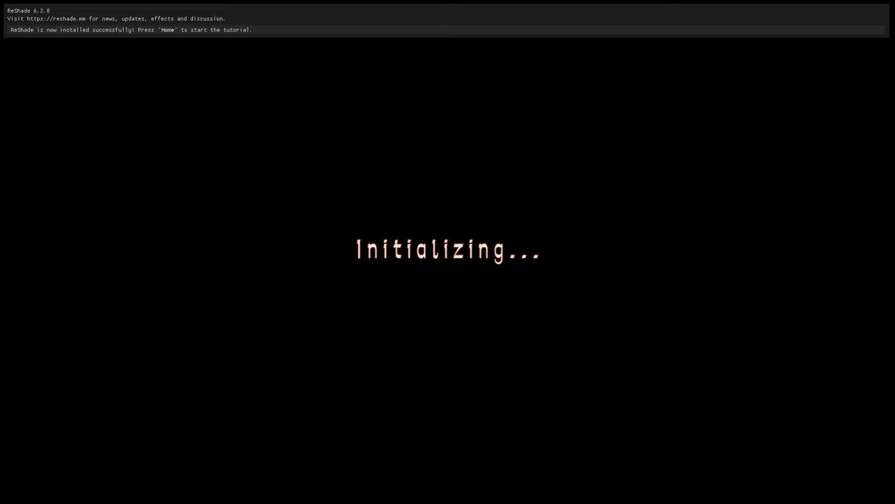
key(Home)
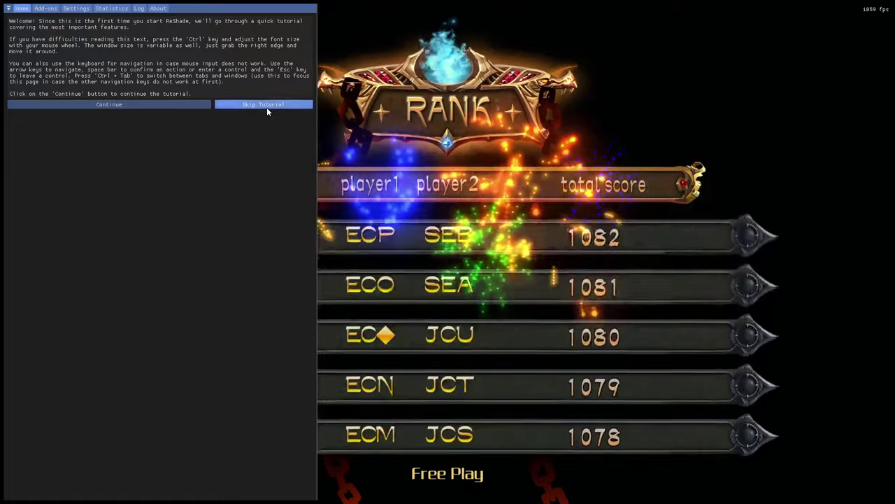
click(267, 107)
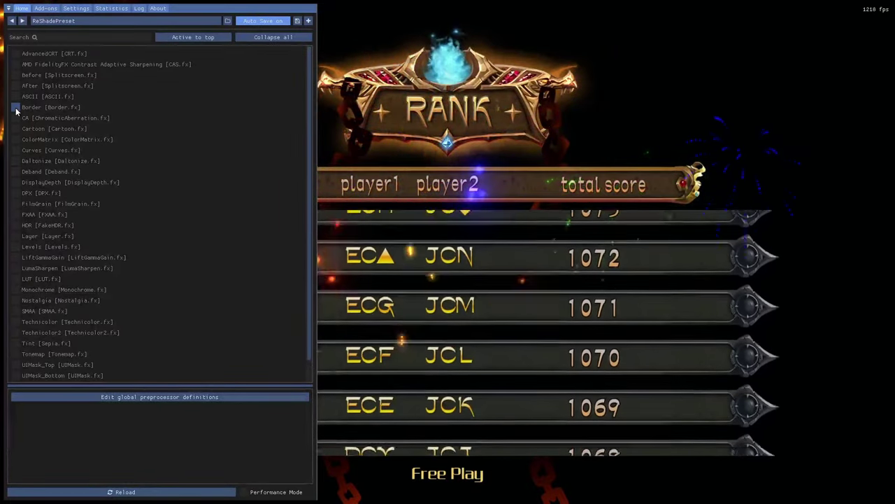
Enable the Border effect and set its border color to white (R 255, G 255, B 255).
click(17, 109)
click(207, 446)
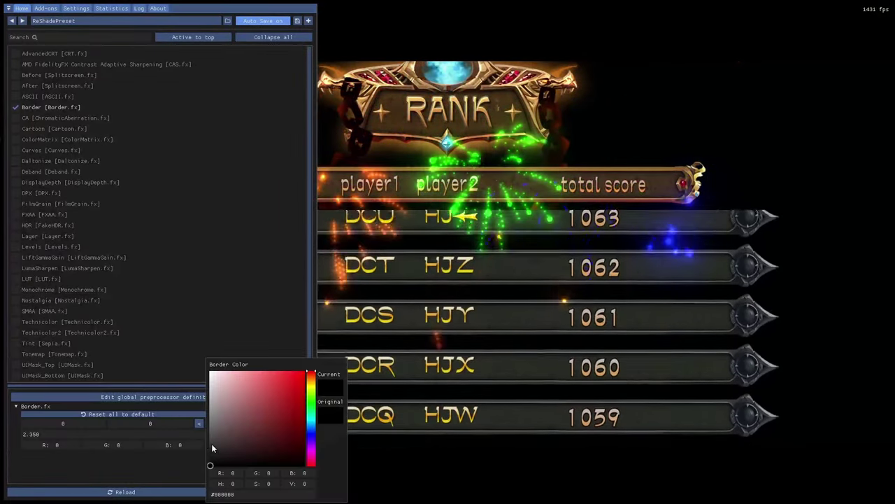
drag(213, 448, 130, 280)
click(133, 460)
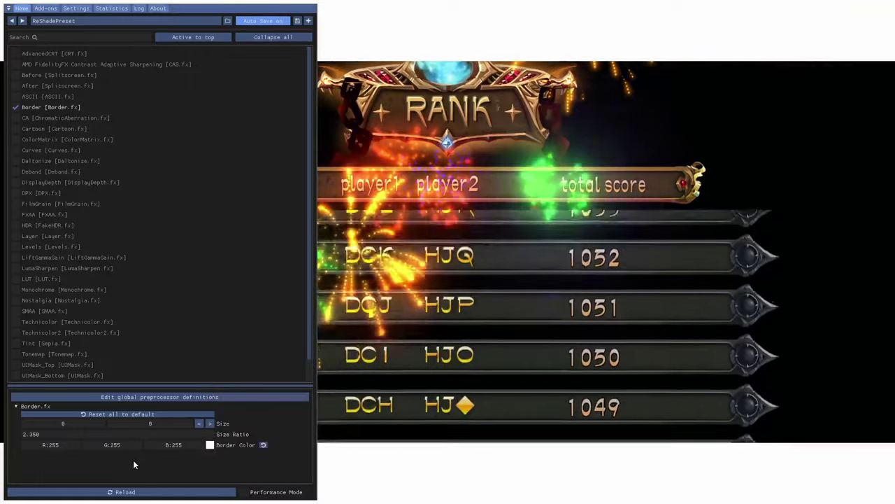
Set the Border effect's size to 12 by 12 pixels.
click(209, 424)
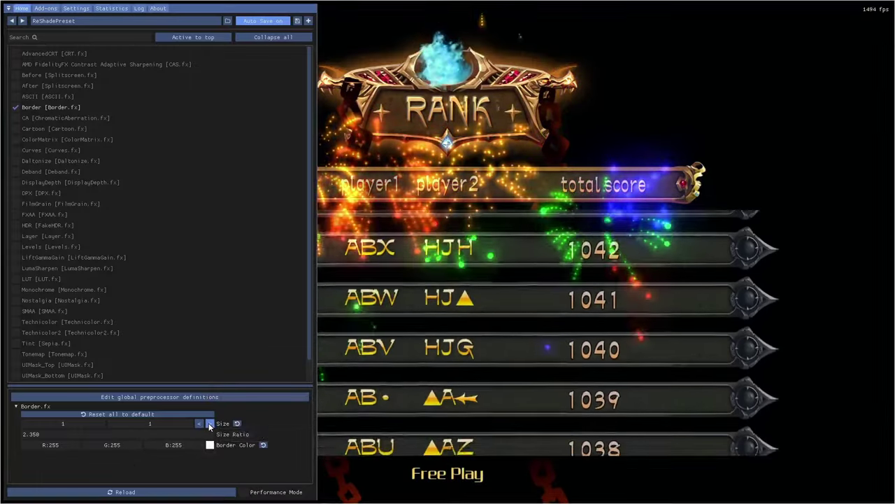
click(210, 424)
click(209, 424)
click(210, 424)
click(210, 424)
click(209, 424)
click(209, 424)
click(209, 425)
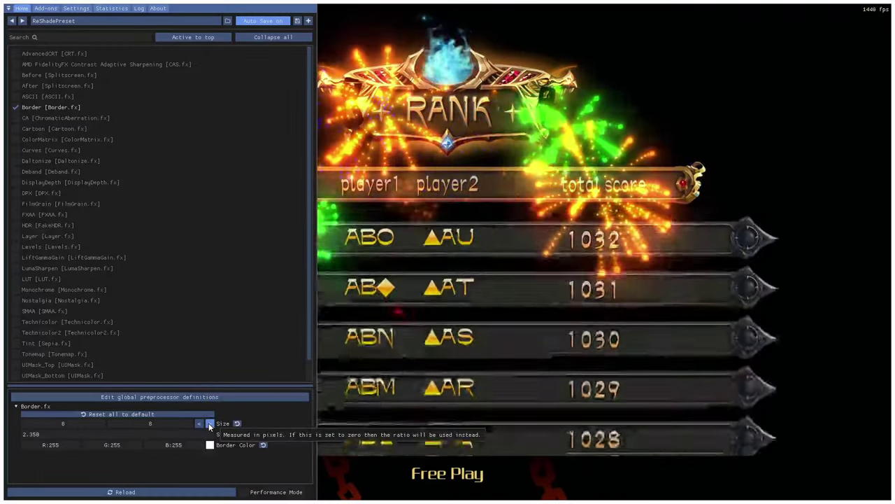
click(209, 424)
click(210, 424)
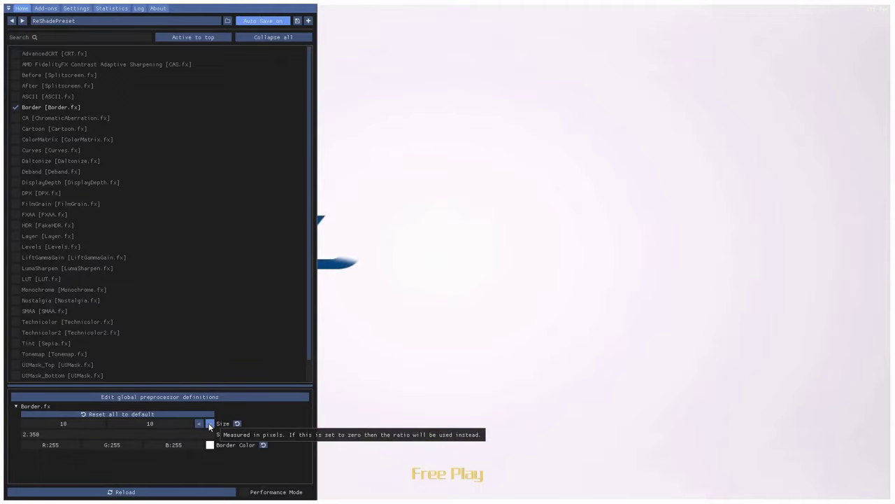
click(210, 423)
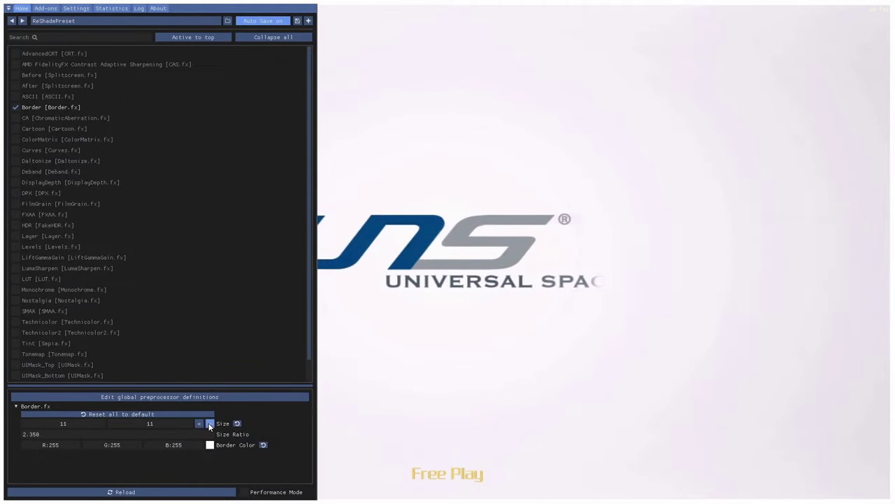
click(209, 424)
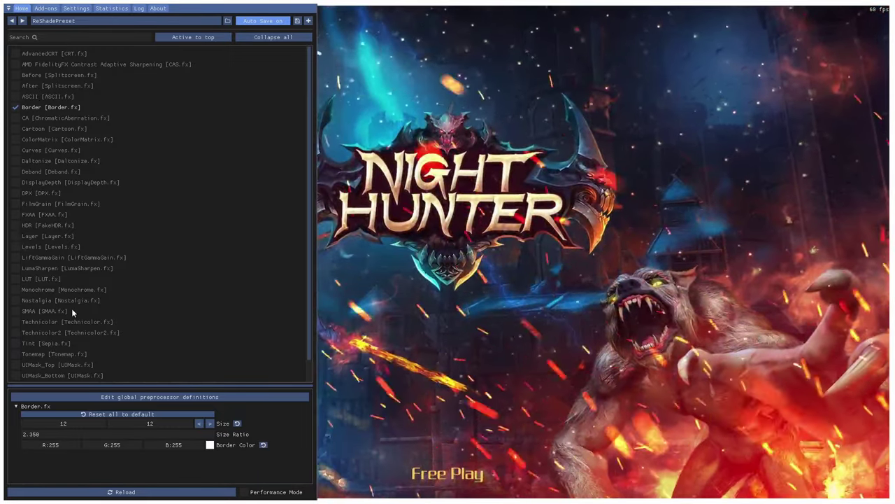
Enable the Technicolor2 and HDR (FakeHDR.fx) effects with their default settings.
click(16, 333)
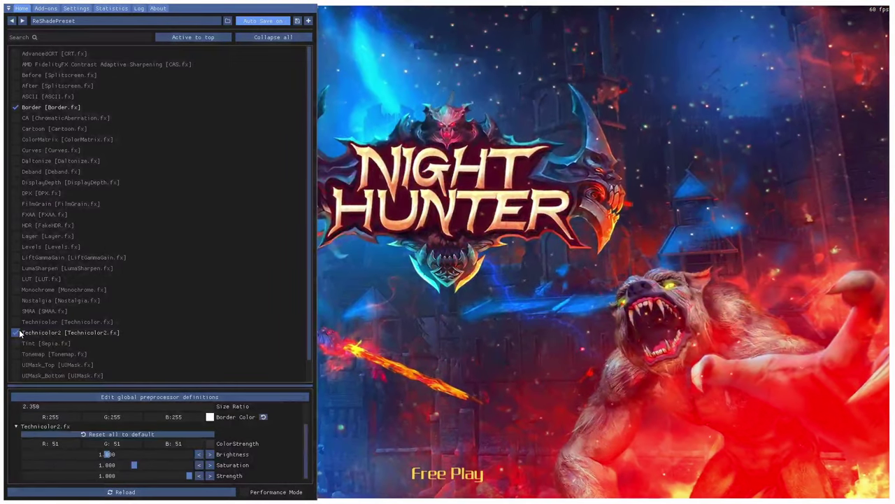
click(16, 333)
click(16, 333)
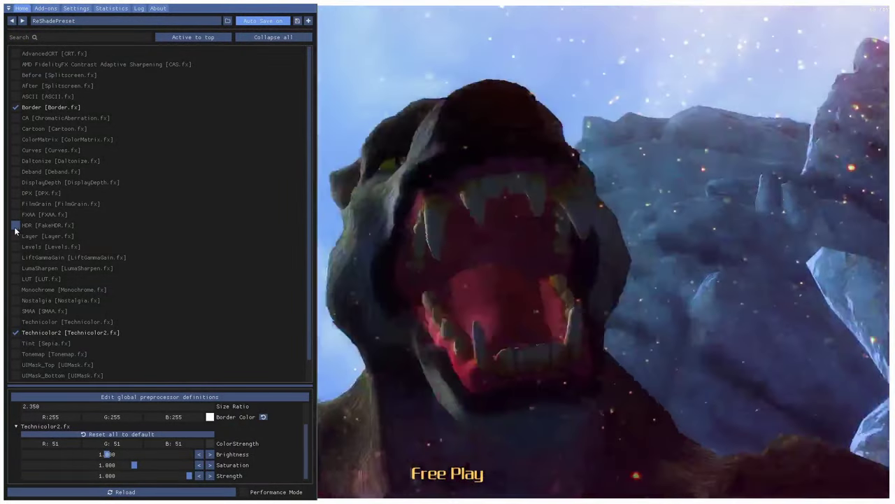
click(16, 227)
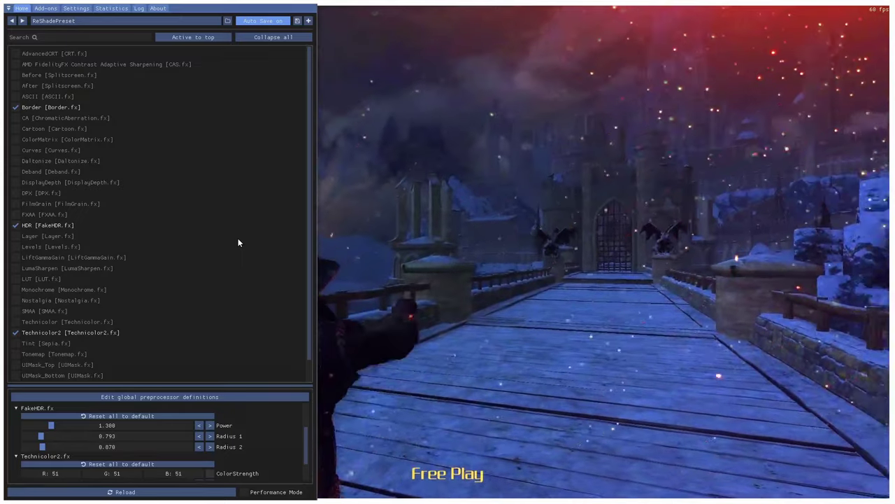
Close the ReShade overlay, exit the game, and relaunch Night Hunter: After Dark Chapter II from LaunchBox.
key(Home)
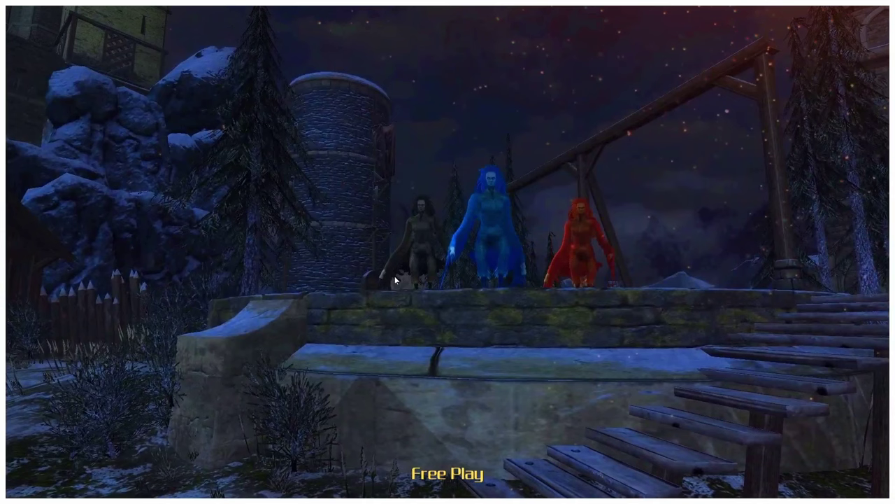
key(Escape)
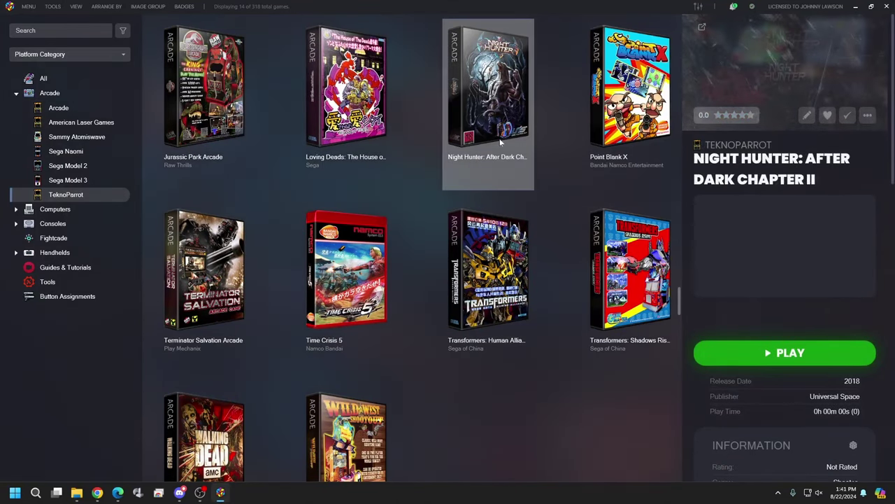
double_click(502, 79)
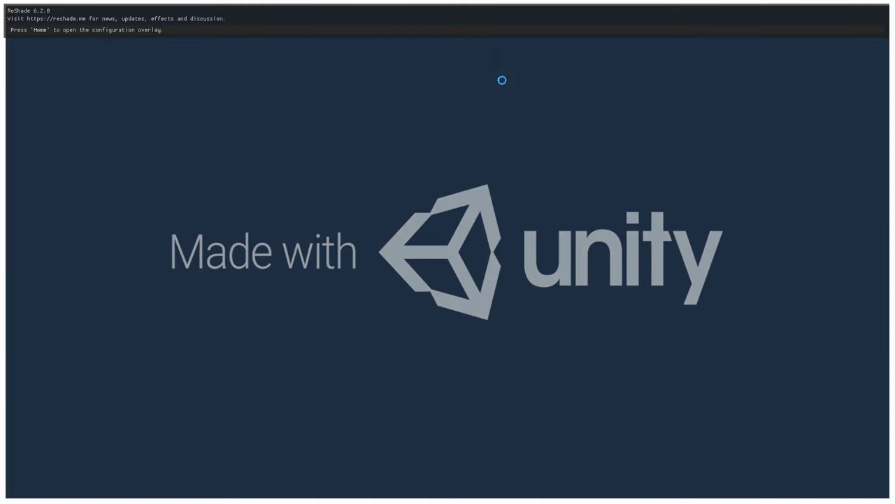